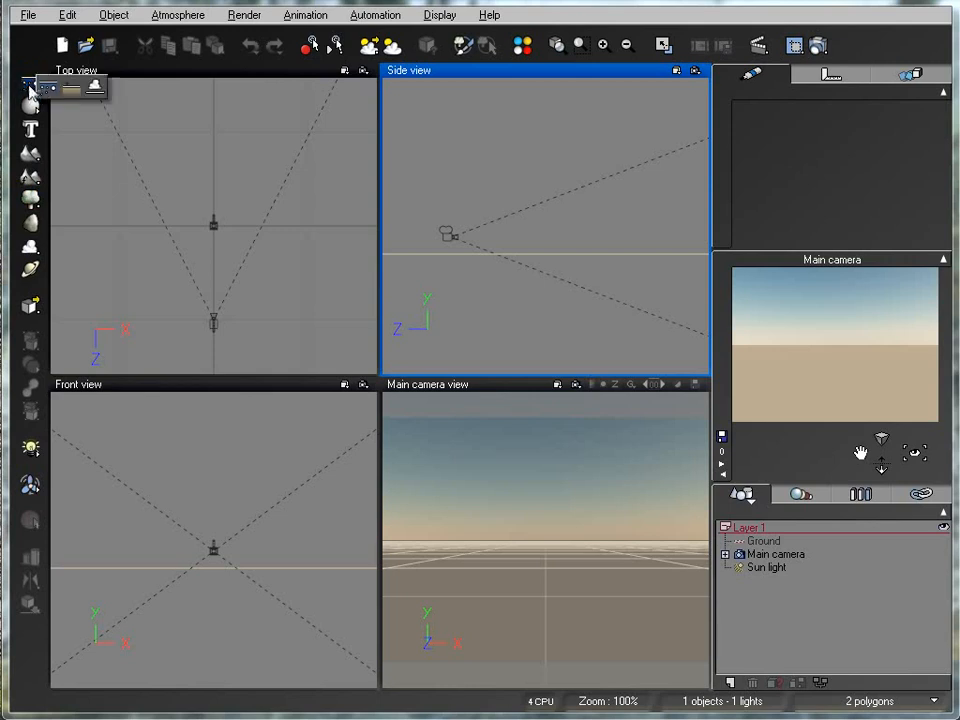
pyautogui.click(34, 86)
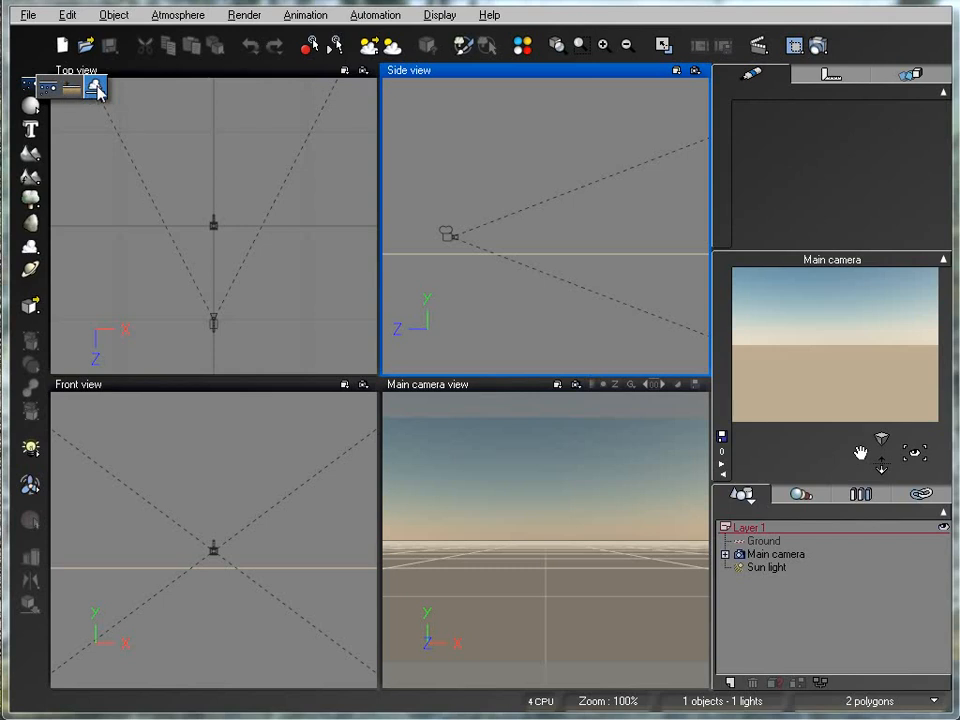
pyautogui.click(96, 89)
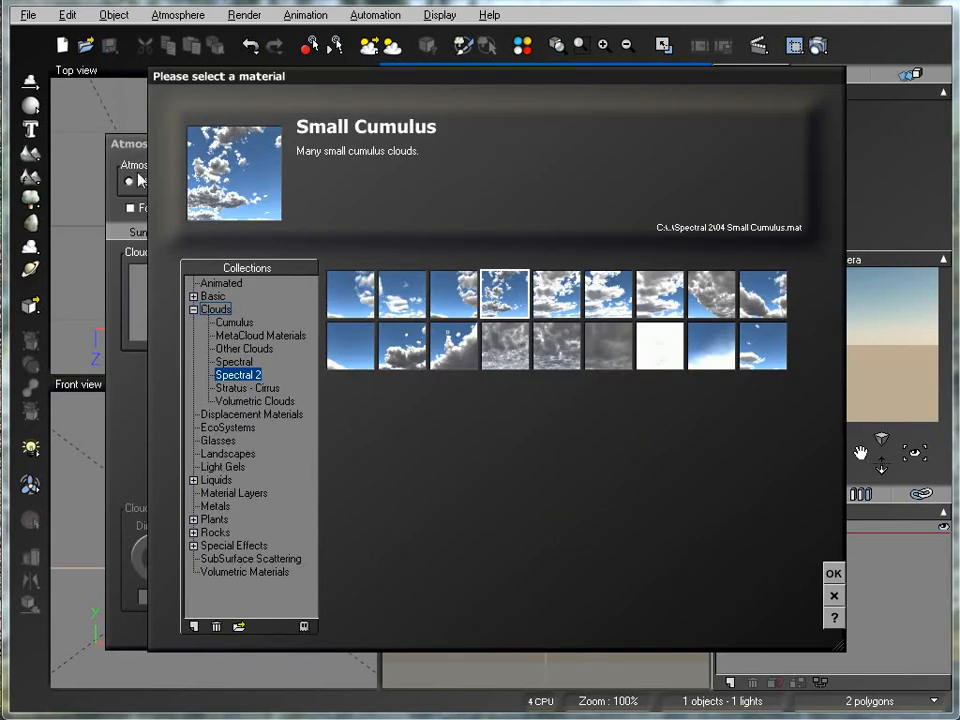
pyautogui.click(832, 576)
pyautogui.moveTo(369, 150); pyautogui.dragTo(396, 123)
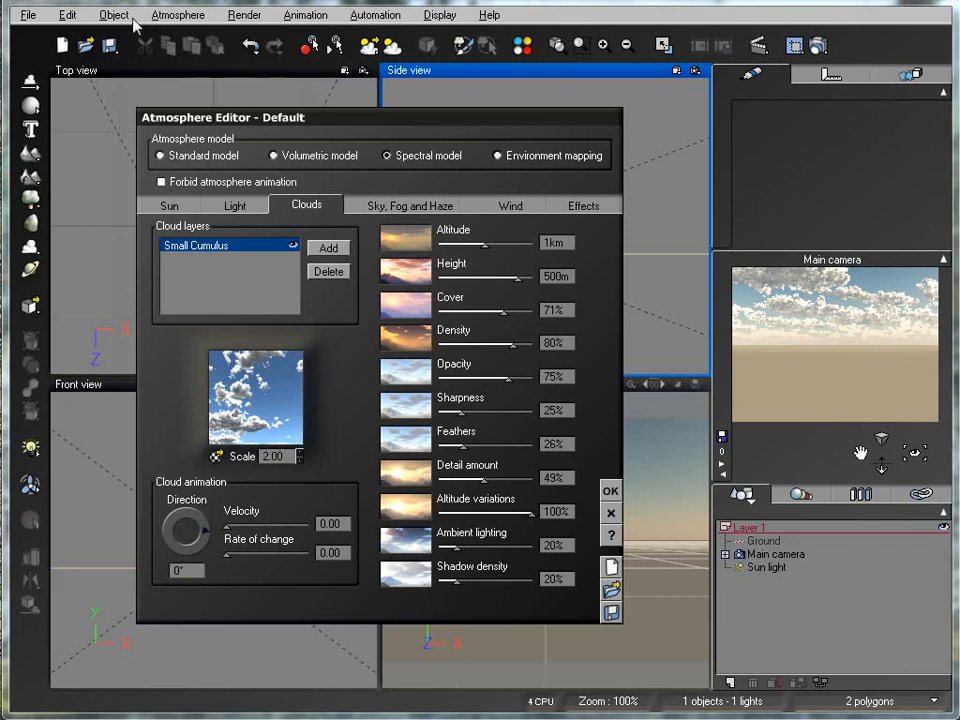
pyautogui.click(611, 514)
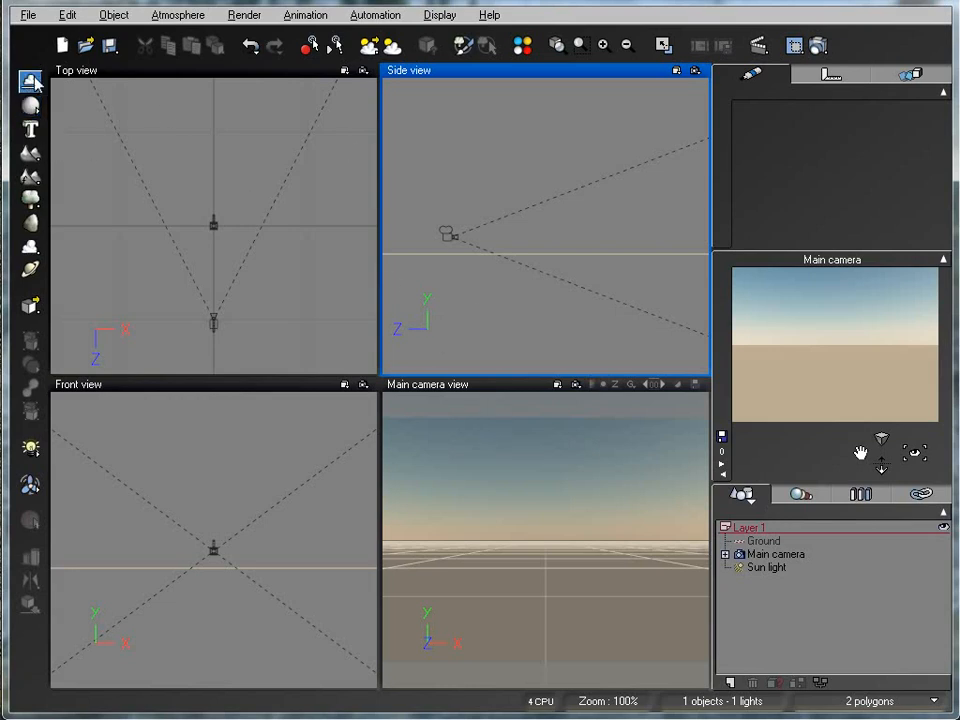
# - Add an infinite water plane to the scene and select the Sea object
pyautogui.moveTo(33, 79); pyautogui.dragTo(47, 89)
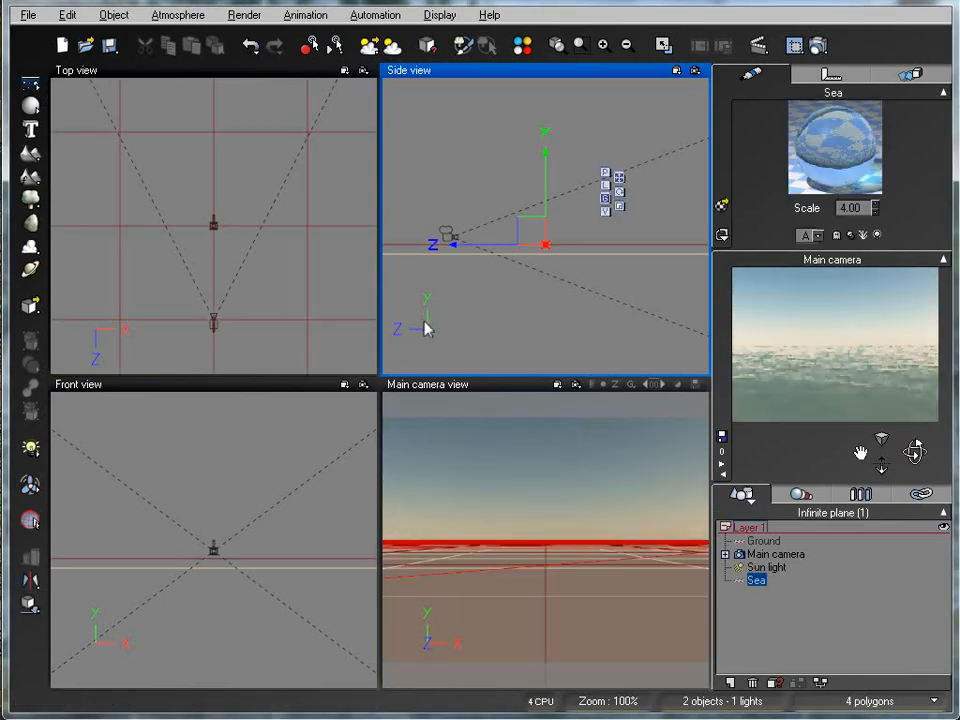
pyautogui.click(471, 321)
pyautogui.scroll(-5, 471, 321)
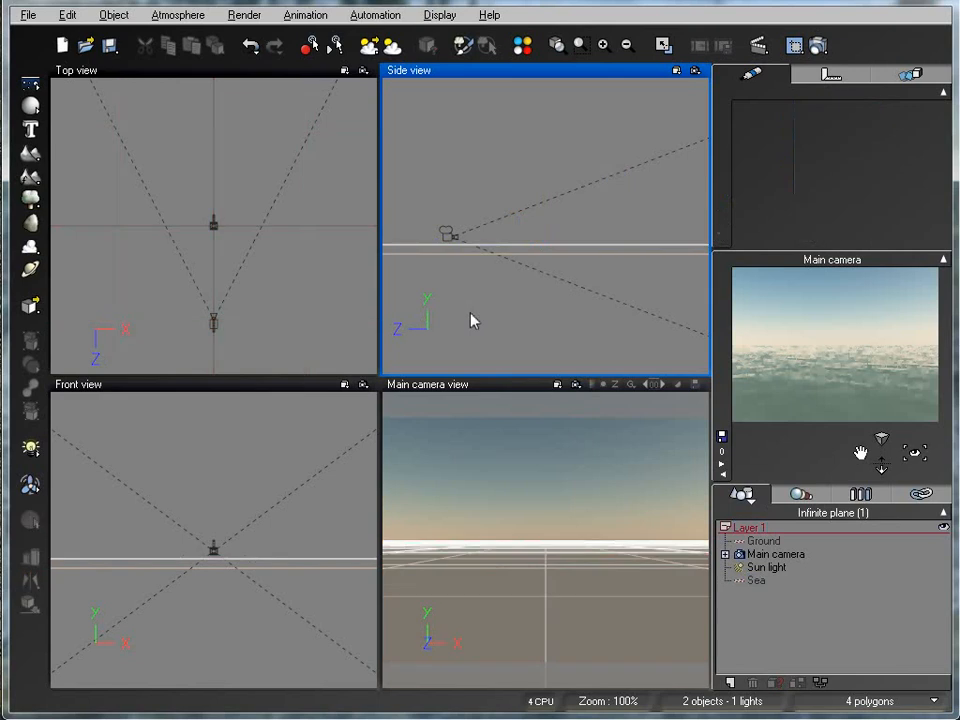
pyautogui.scroll(-5, 471, 314)
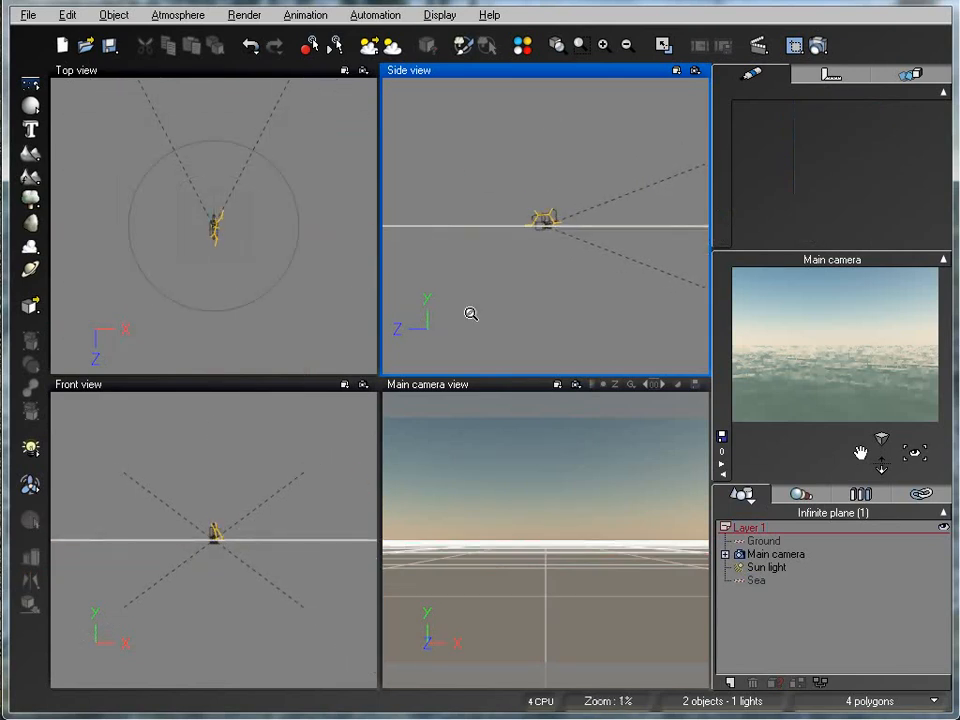
pyautogui.click(756, 580)
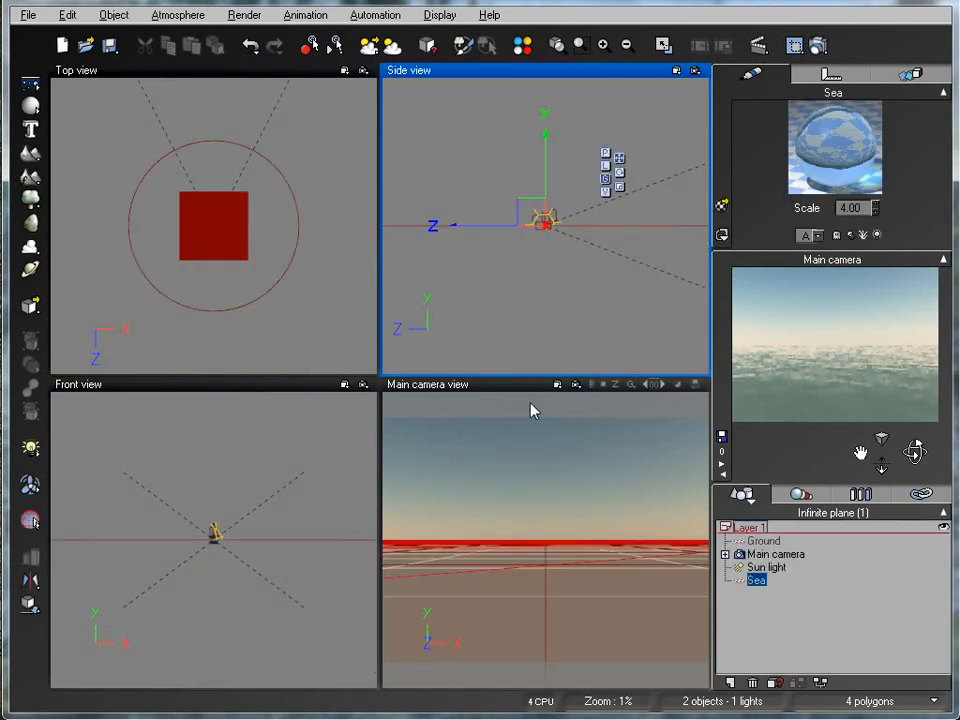
pyautogui.scroll(4, 570, 328)
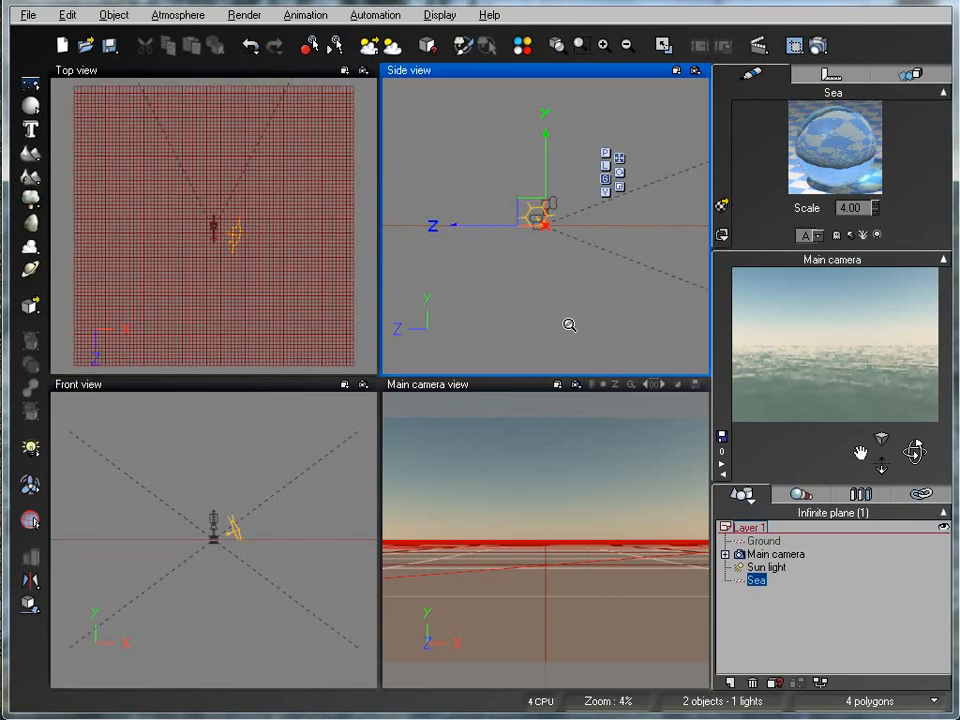
pyautogui.scroll(6, 570, 325)
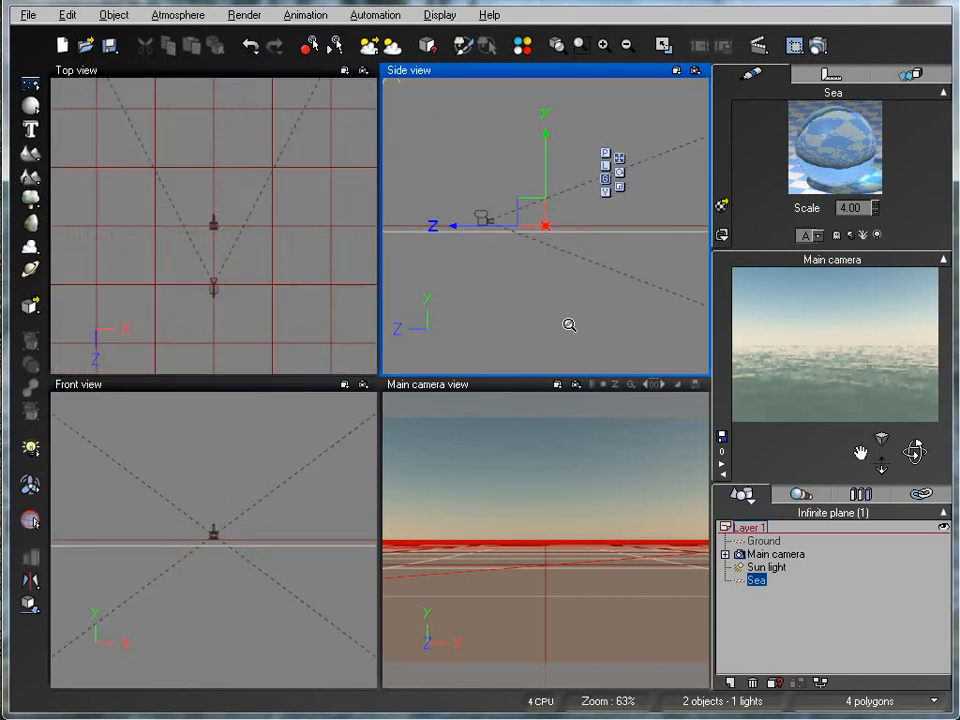
pyautogui.scroll(1, 570, 325)
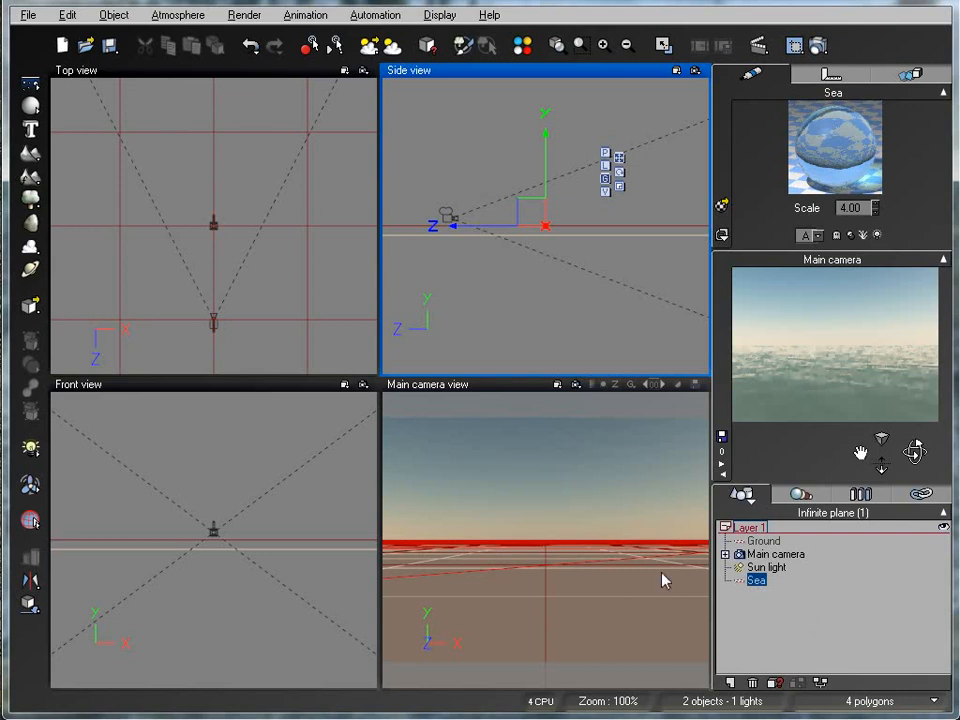
# - Open the water surface options of the Sea plane
pyautogui.doubleClick(756, 581)
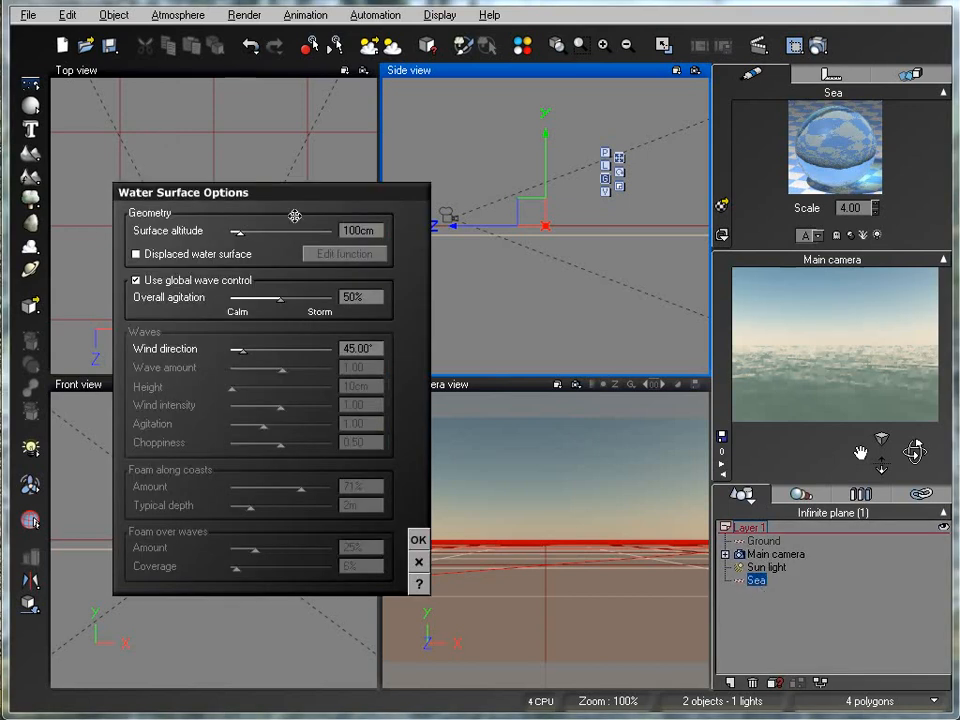
pyautogui.moveTo(274, 198); pyautogui.dragTo(308, 160)
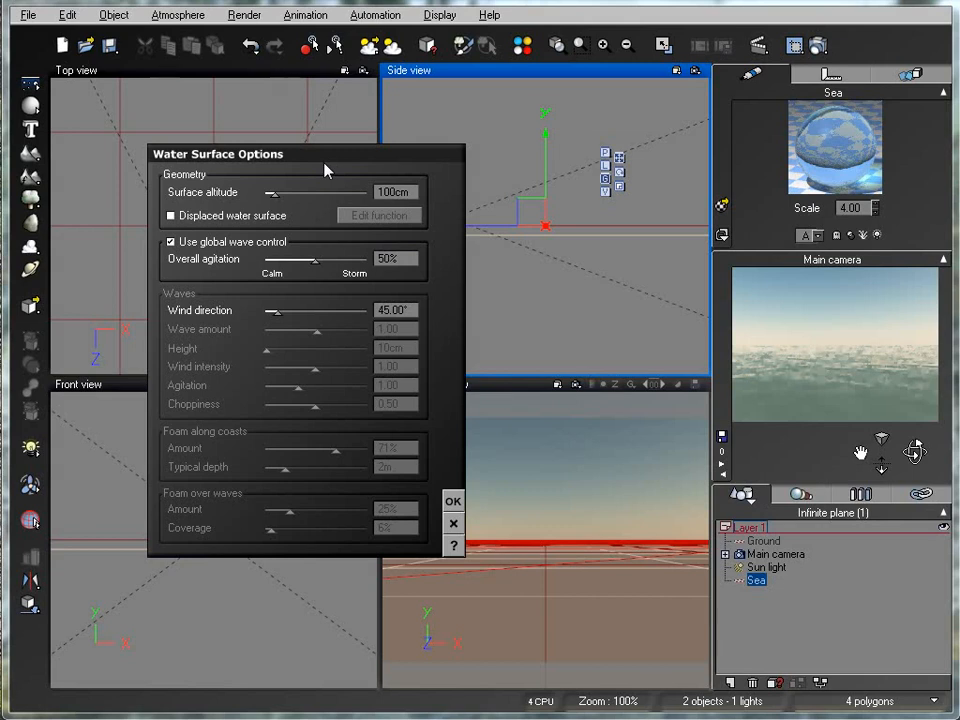
# - Set the render destination to screen and the picture size to 640x480 in the render options
pyautogui.click(817, 45)
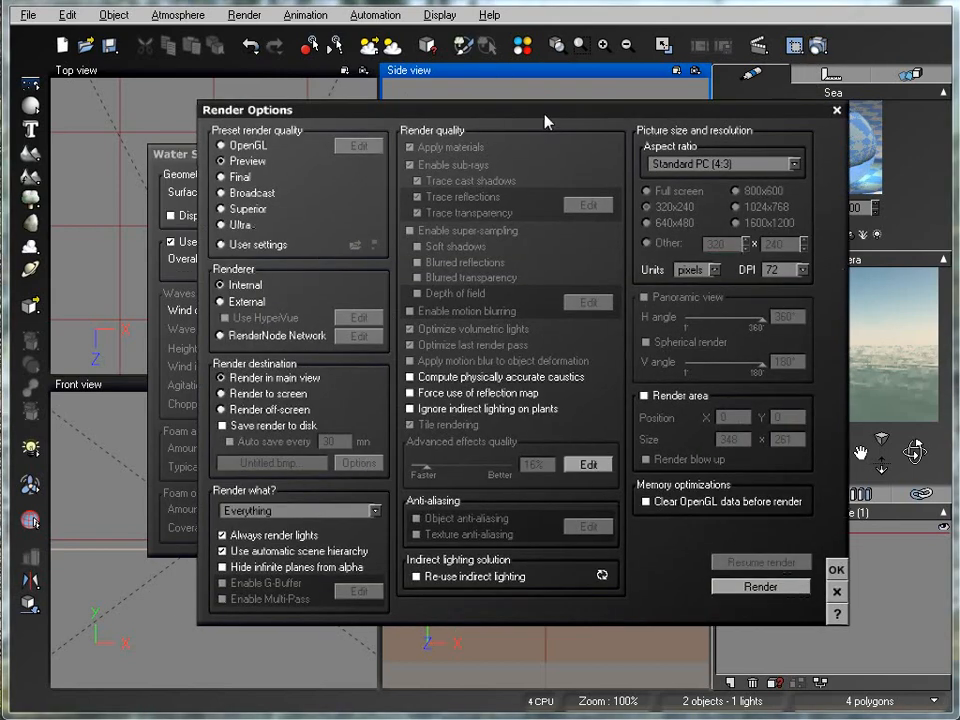
pyautogui.click(224, 393)
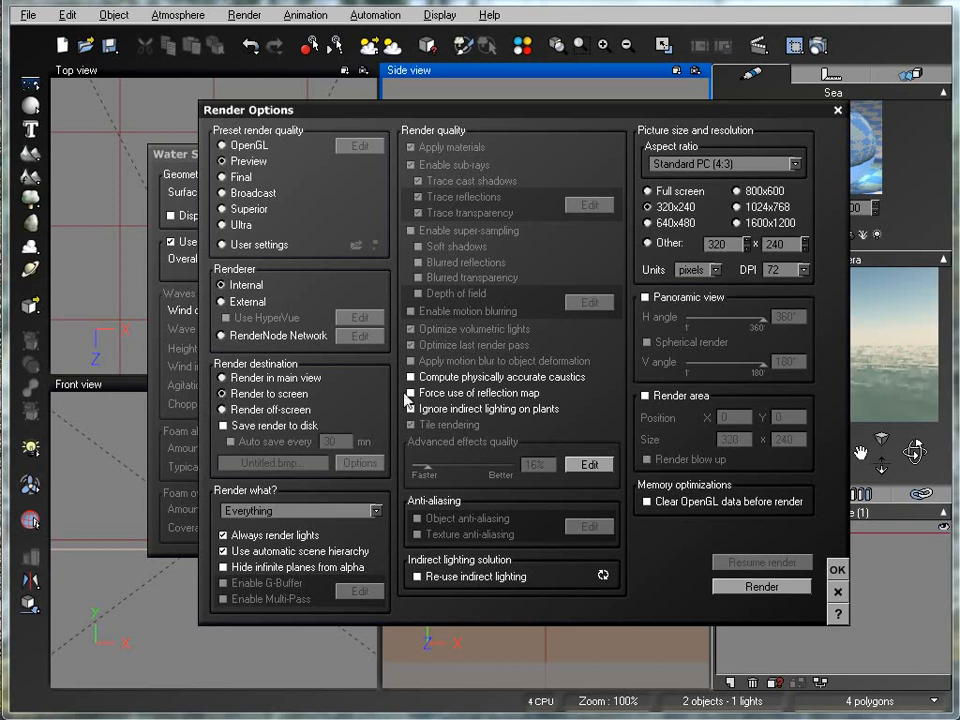
pyautogui.click(648, 222)
pyautogui.click(838, 570)
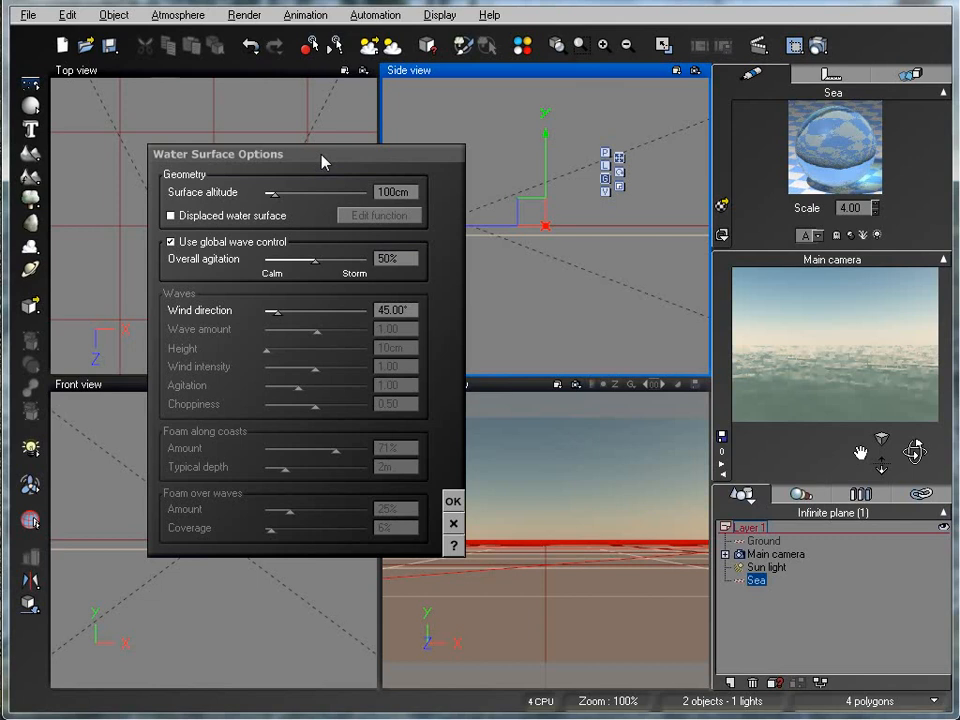
# - Adjust the water's surface altitude up and down, ending at 1.1818 m
pyautogui.moveTo(323, 160); pyautogui.dragTo(349, 165)
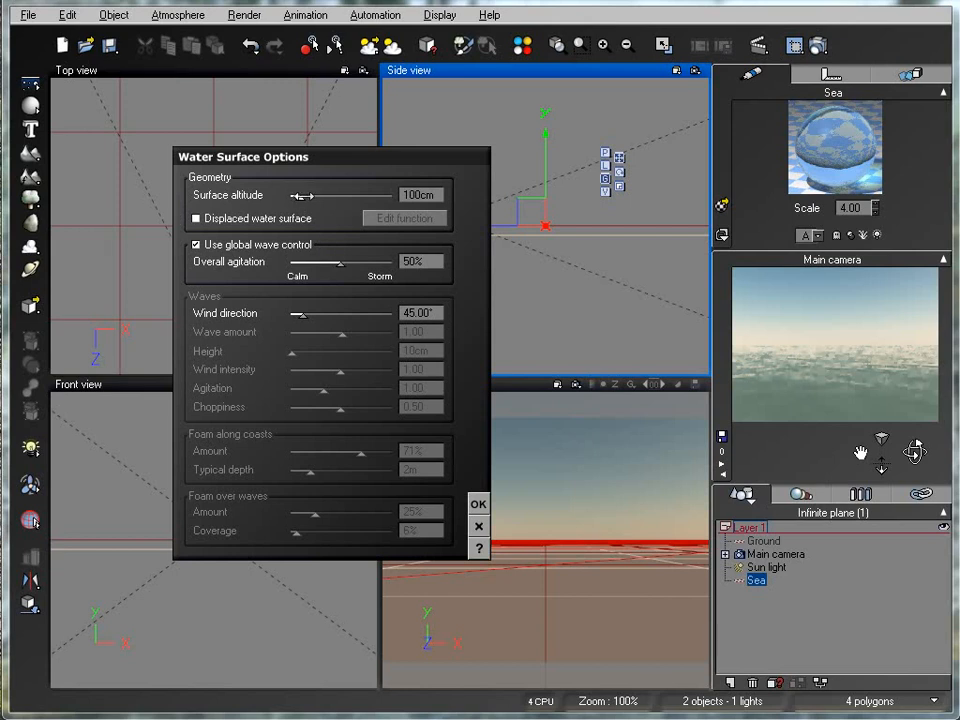
pyautogui.moveTo(302, 196); pyautogui.dragTo(322, 196)
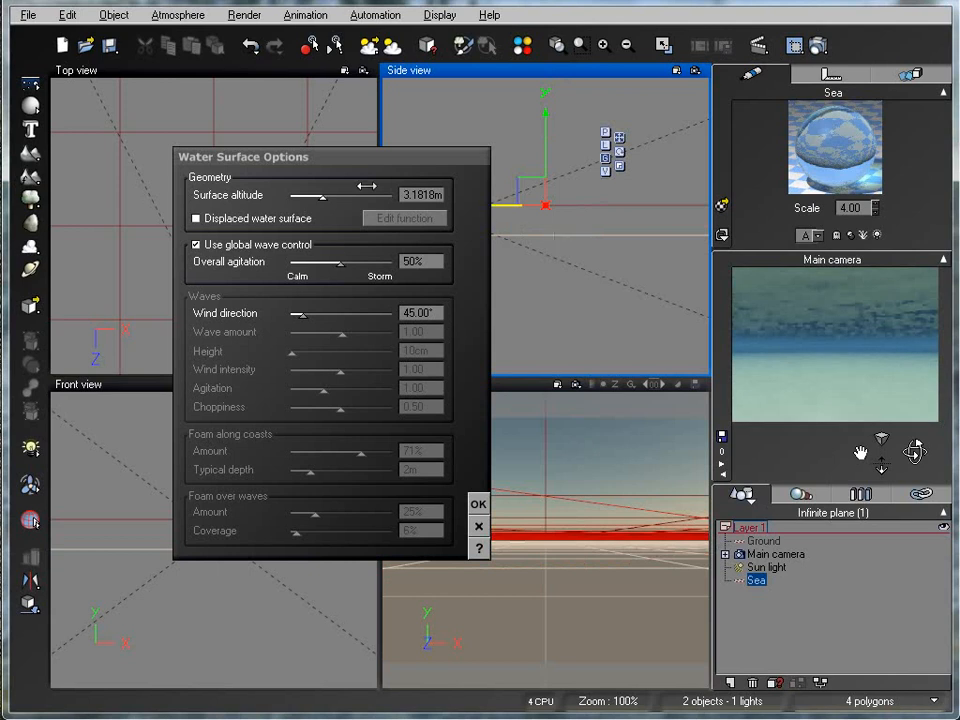
pyautogui.moveTo(361, 174); pyautogui.dragTo(342, 170)
pyautogui.moveTo(295, 201); pyautogui.dragTo(272, 201)
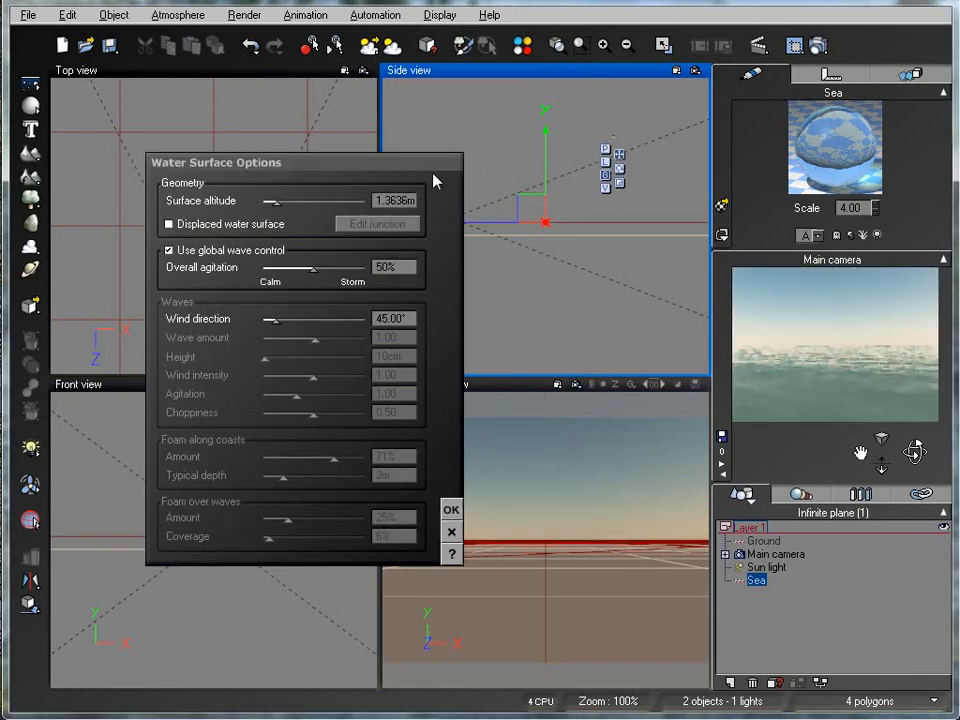
pyautogui.moveTo(376, 161)
pyautogui.mouseDown()
pyautogui.moveTo(250, 200)
pyautogui.moveTo(375, 167)
pyautogui.mouseUp()
pyautogui.moveTo(277, 205); pyautogui.dragTo(270, 205)
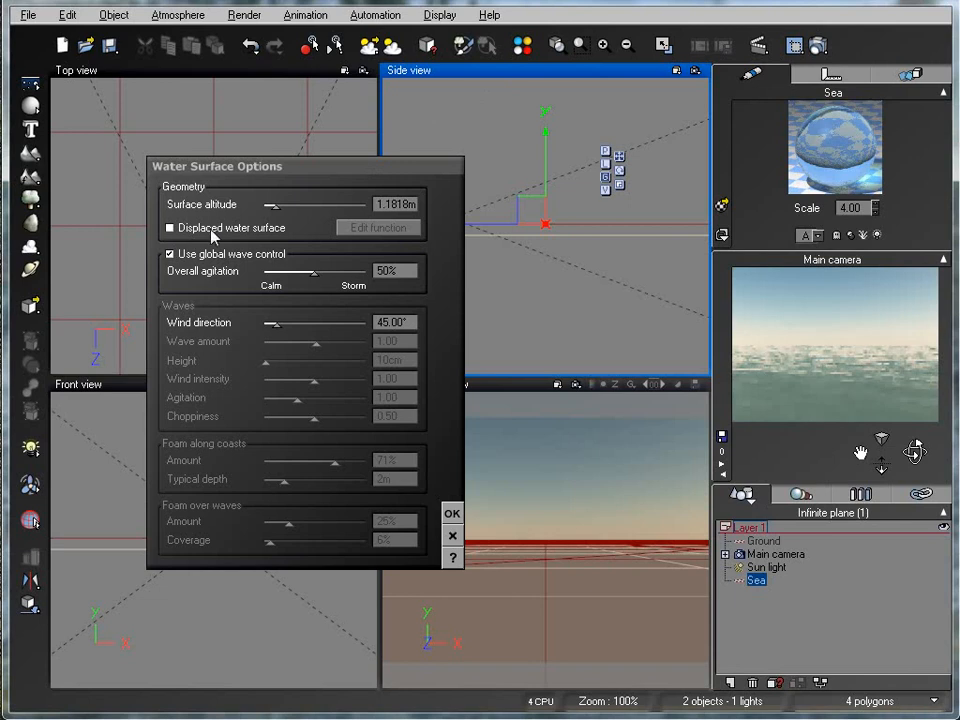
# - Enable the displaced water surface for the Sea plane
pyautogui.moveTo(369, 168); pyautogui.dragTo(290, 172)
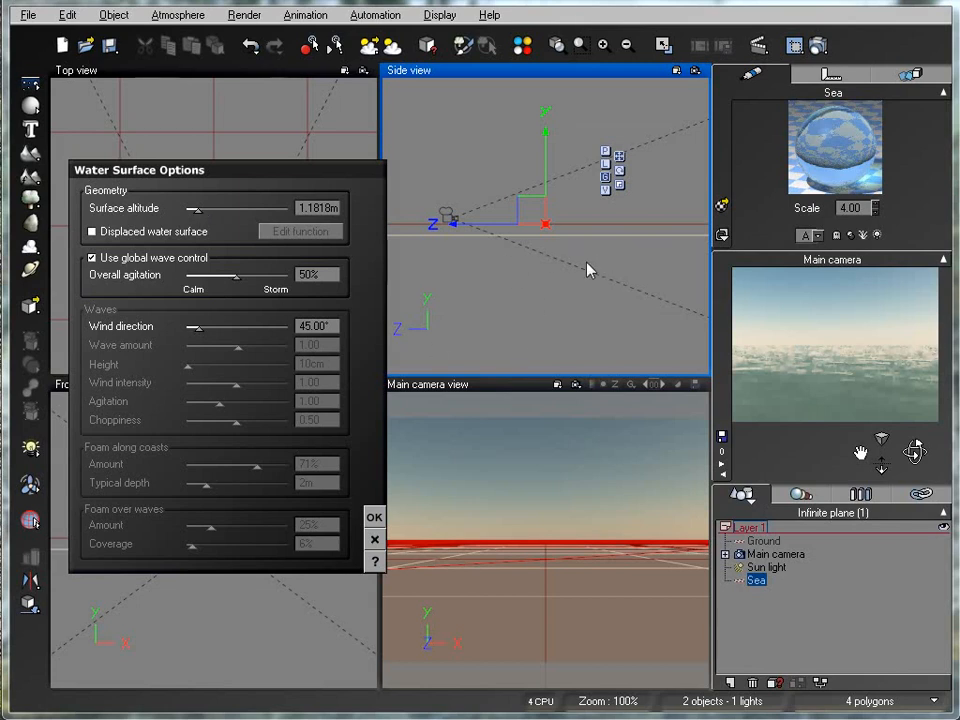
pyautogui.moveTo(289, 180); pyautogui.dragTo(338, 217)
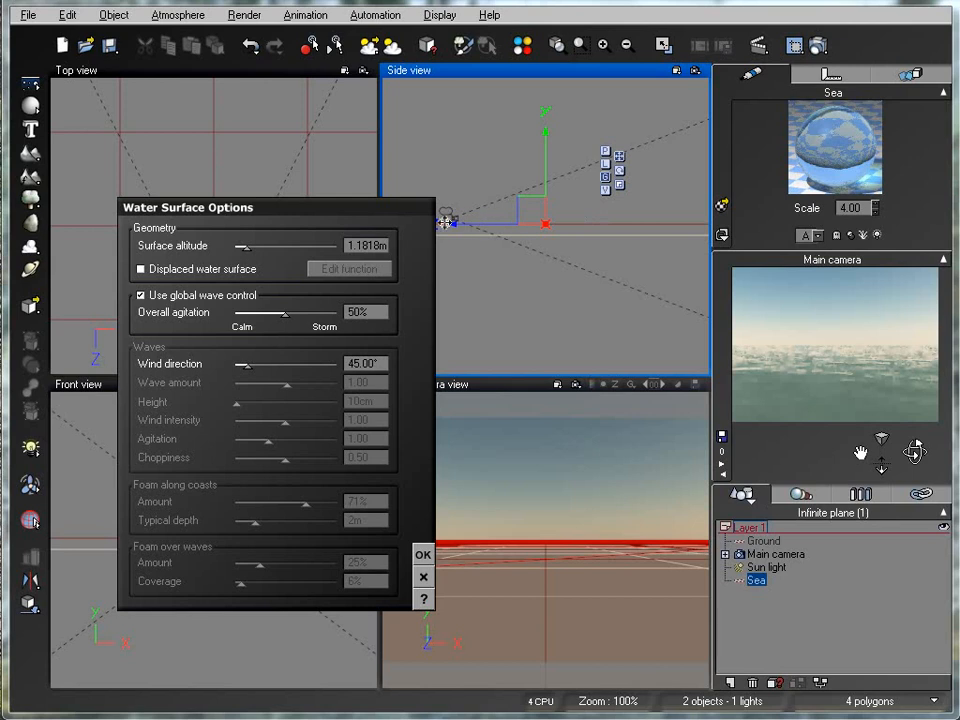
pyautogui.moveTo(368, 210)
pyautogui.mouseDown()
pyautogui.moveTo(671, 201)
pyautogui.moveTo(317, 193)
pyautogui.moveTo(395, 195)
pyautogui.moveTo(382, 195)
pyautogui.mouseUp()
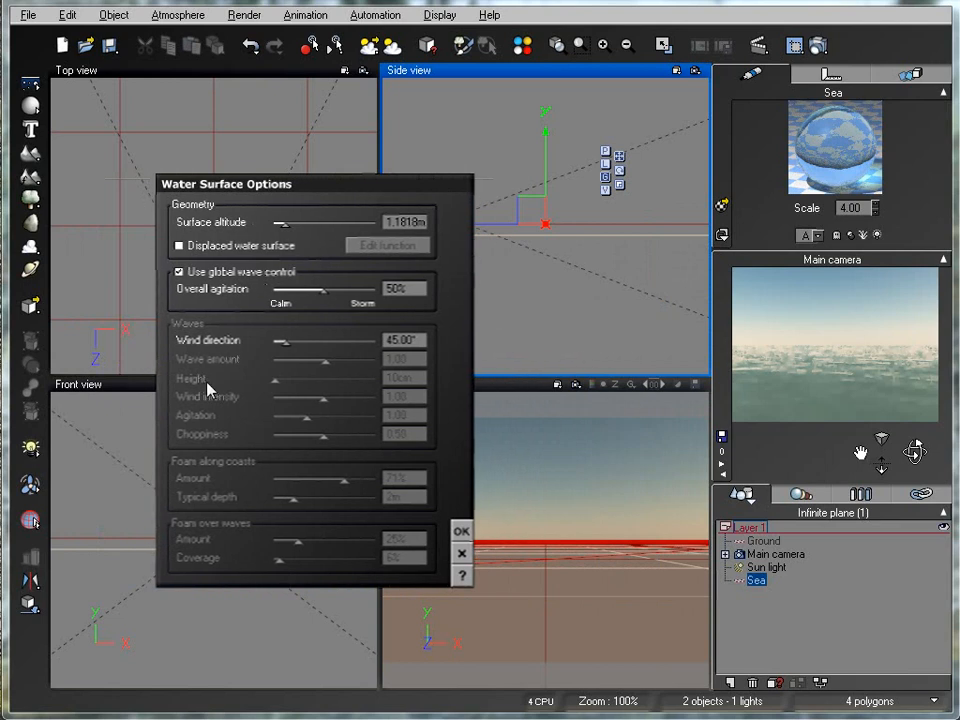
pyautogui.click(179, 245)
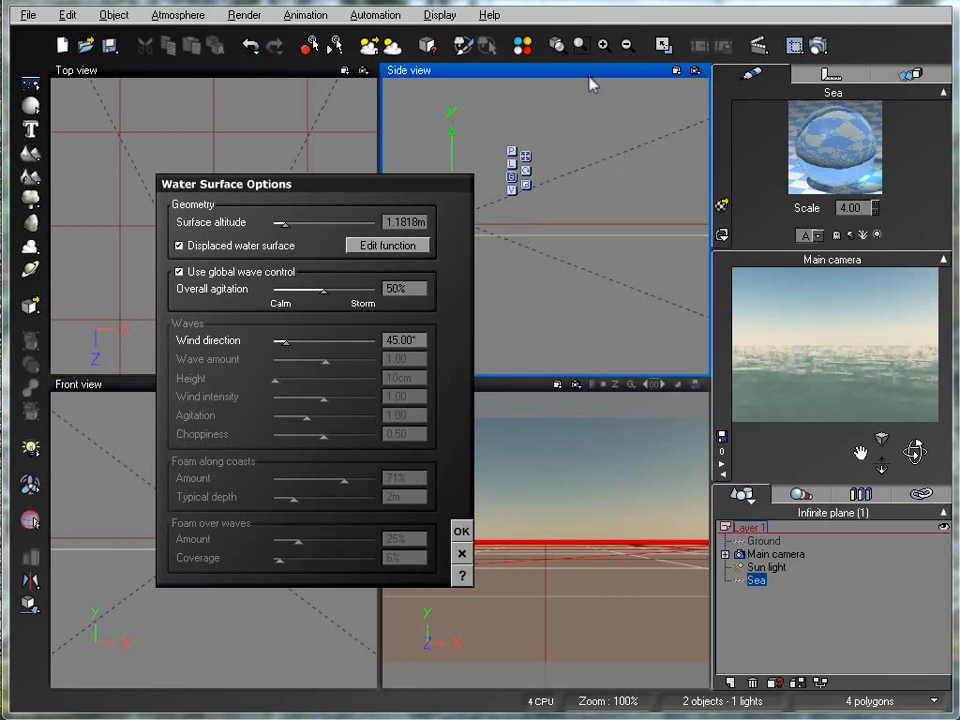
pyautogui.moveTo(415, 183); pyautogui.dragTo(310, 216)
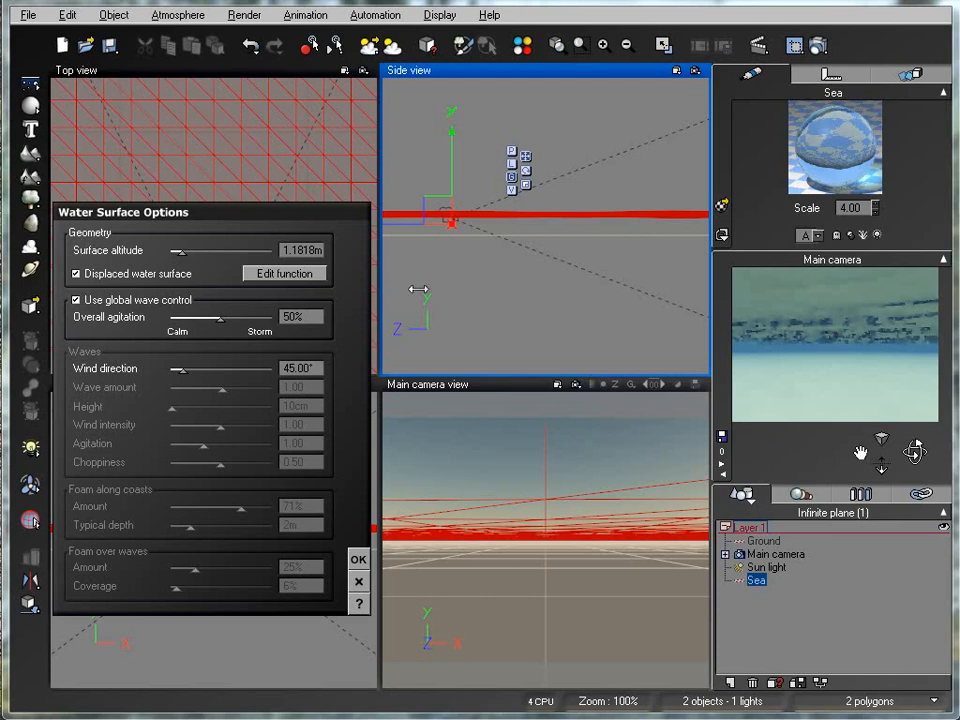
pyautogui.moveTo(275, 215); pyautogui.dragTo(302, 205)
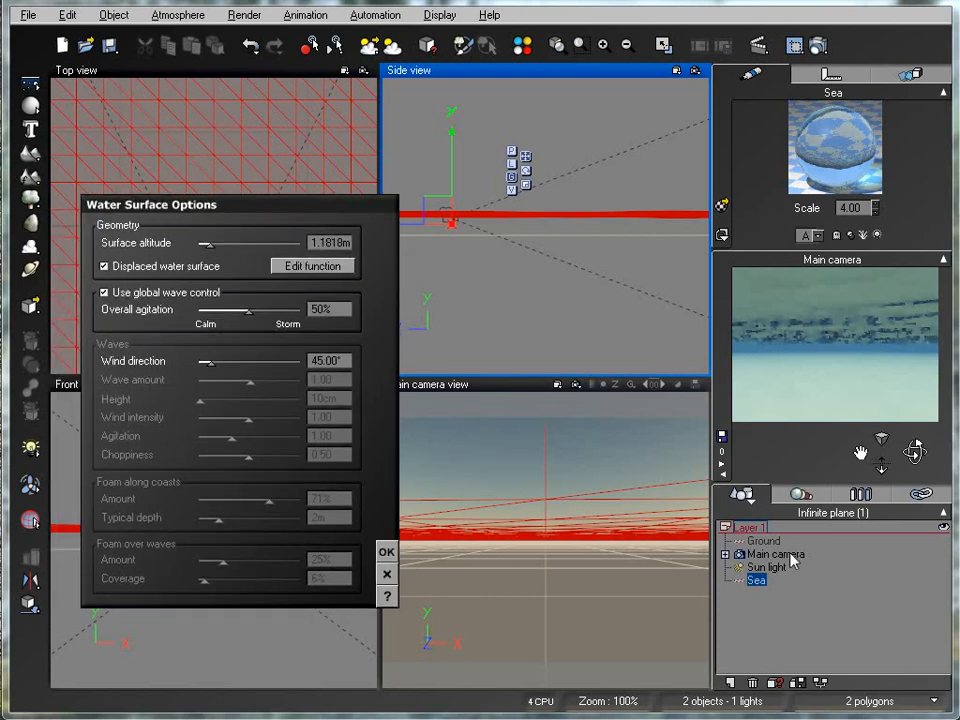
# - Raise the main camera above the displaced water surface
pyautogui.doubleClick(760, 555)
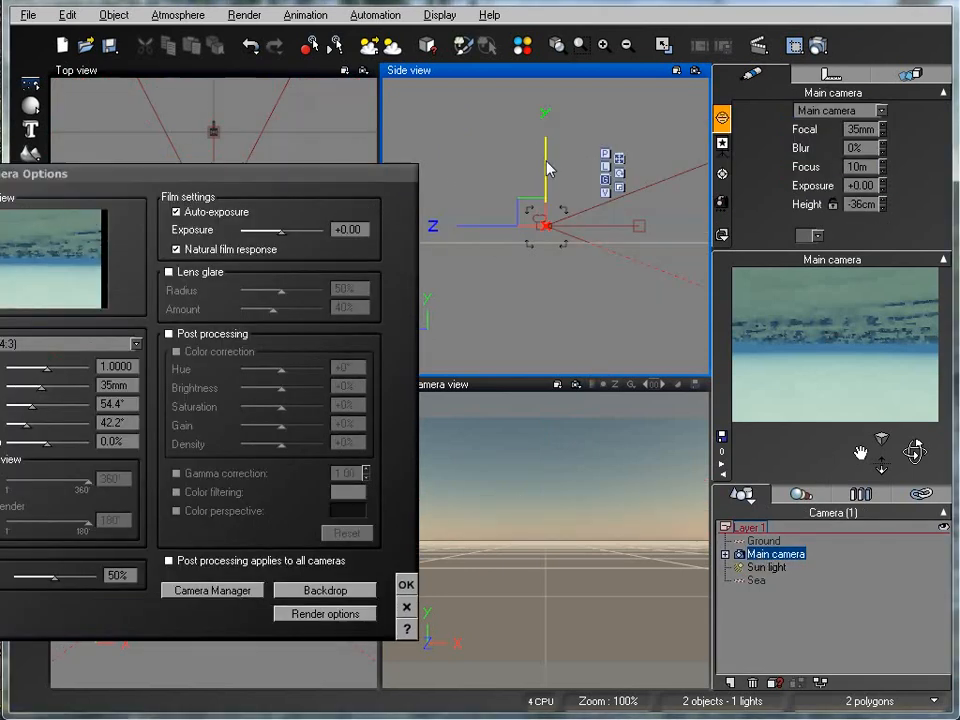
pyautogui.moveTo(545, 160); pyautogui.dragTo(545, 136)
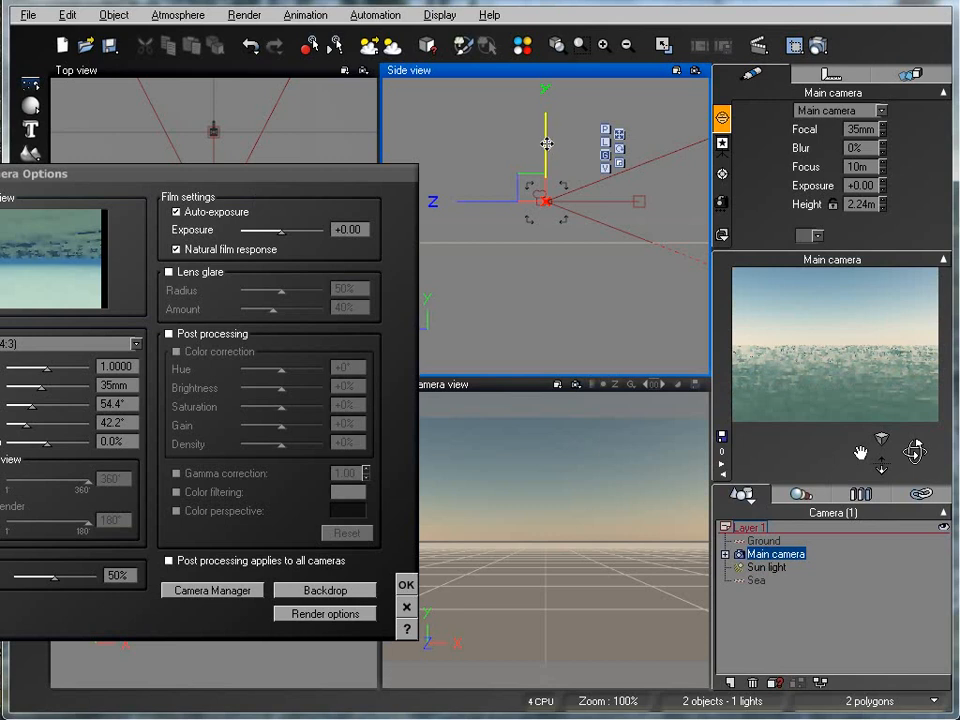
pyautogui.moveTo(548, 153)
pyautogui.mouseDown()
pyautogui.moveTo(551, 168)
pyautogui.moveTo(548, 160)
pyautogui.mouseUp()
# - Set the Sea's overall agitation to 71% and render the scene to check the waves
pyautogui.click(757, 581)
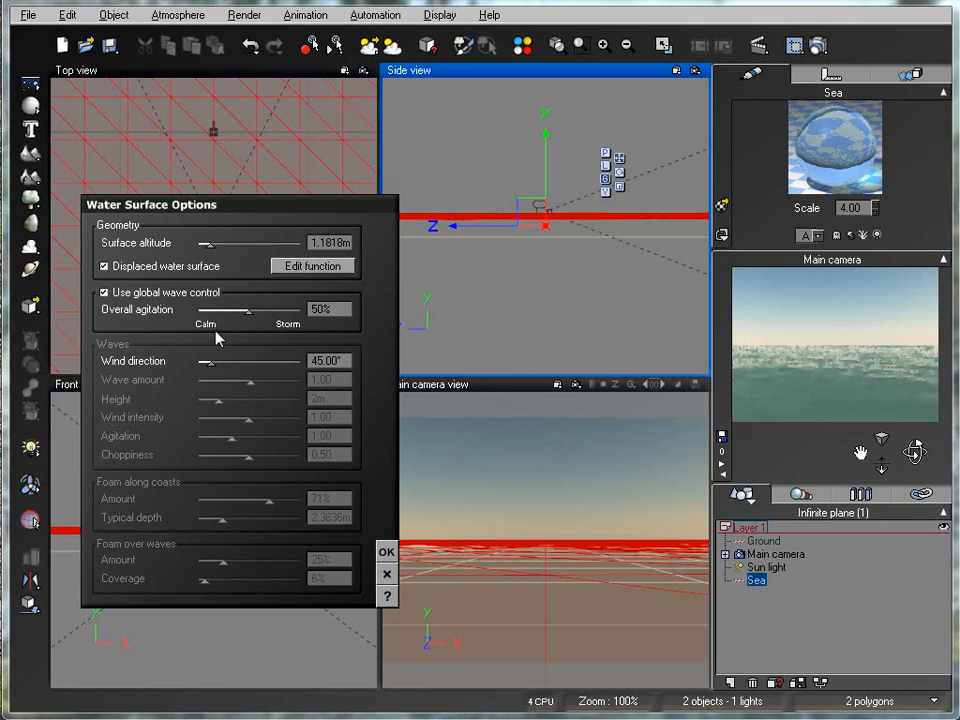
pyautogui.moveTo(249, 303); pyautogui.dragTo(276, 308)
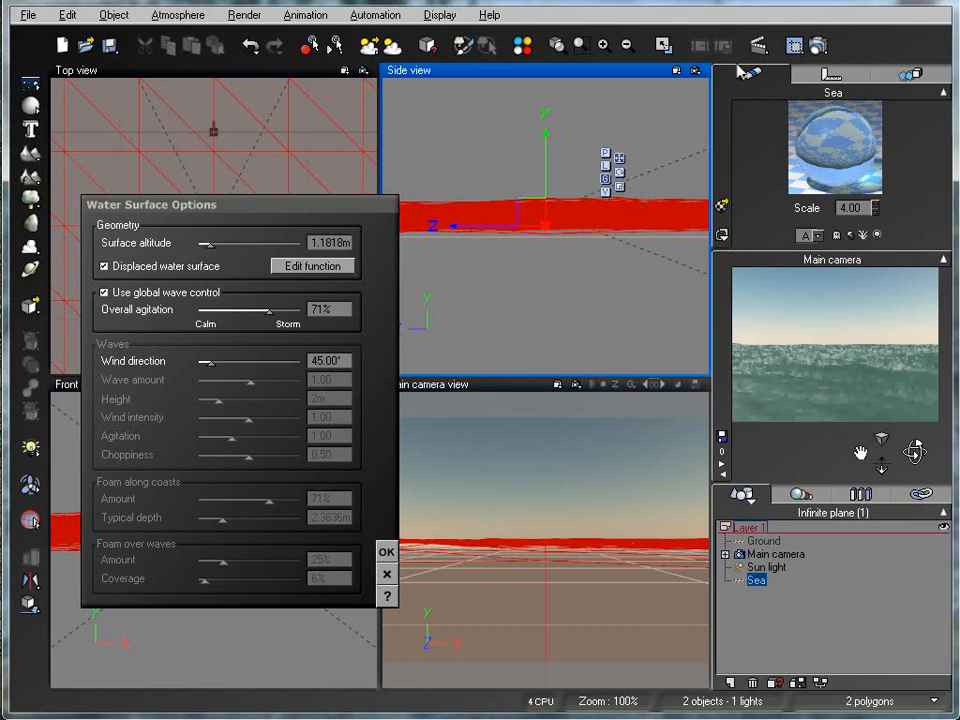
pyautogui.click(819, 47)
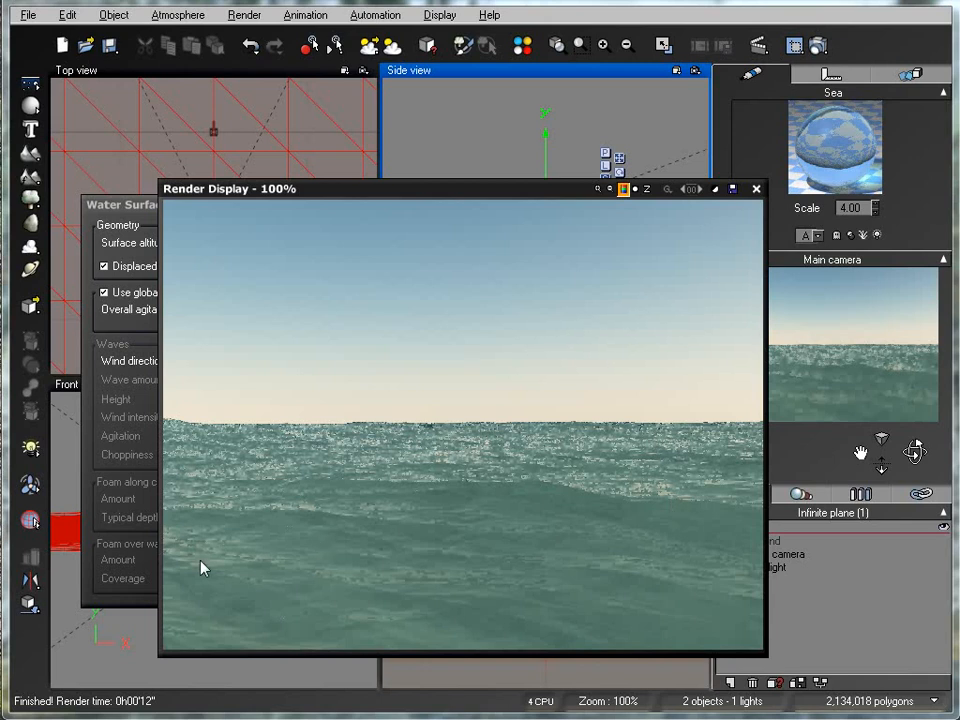
pyautogui.click(757, 190)
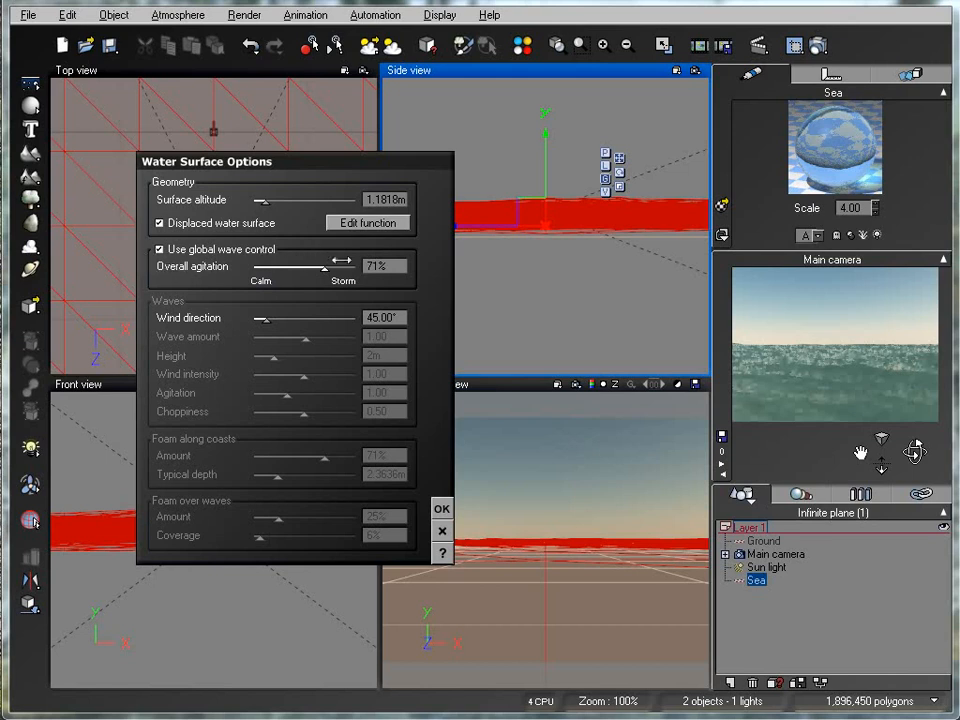
# - With overall agitation at 50%, turn off global wave control and set the wind direction to 159.55°
pyautogui.moveTo(341, 260); pyautogui.dragTo(307, 259)
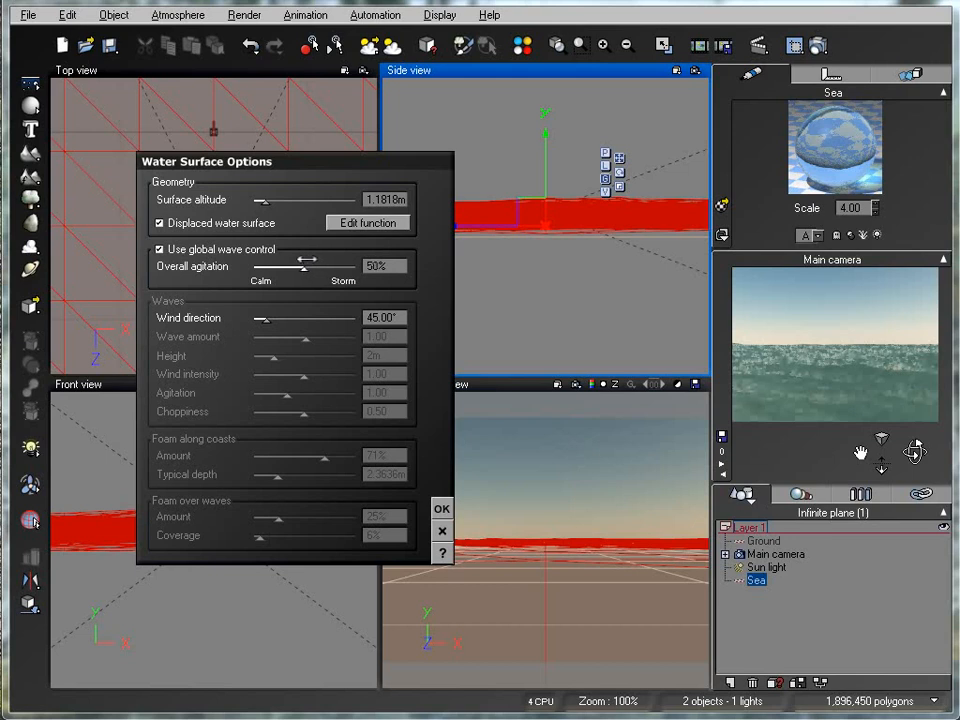
pyautogui.click(159, 250)
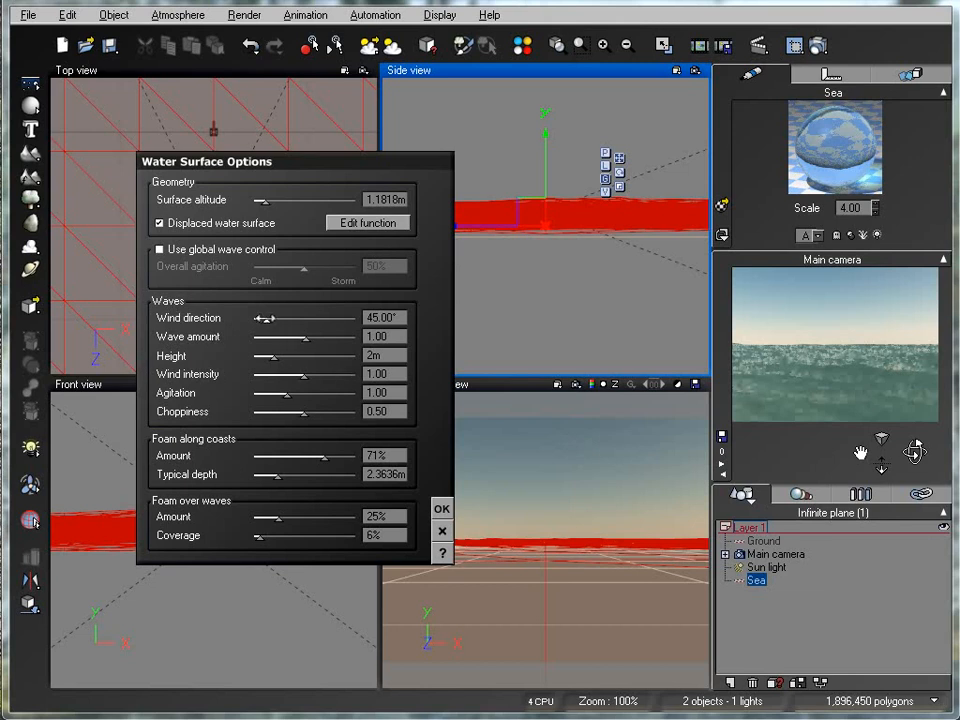
pyautogui.moveTo(265, 318); pyautogui.dragTo(297, 318)
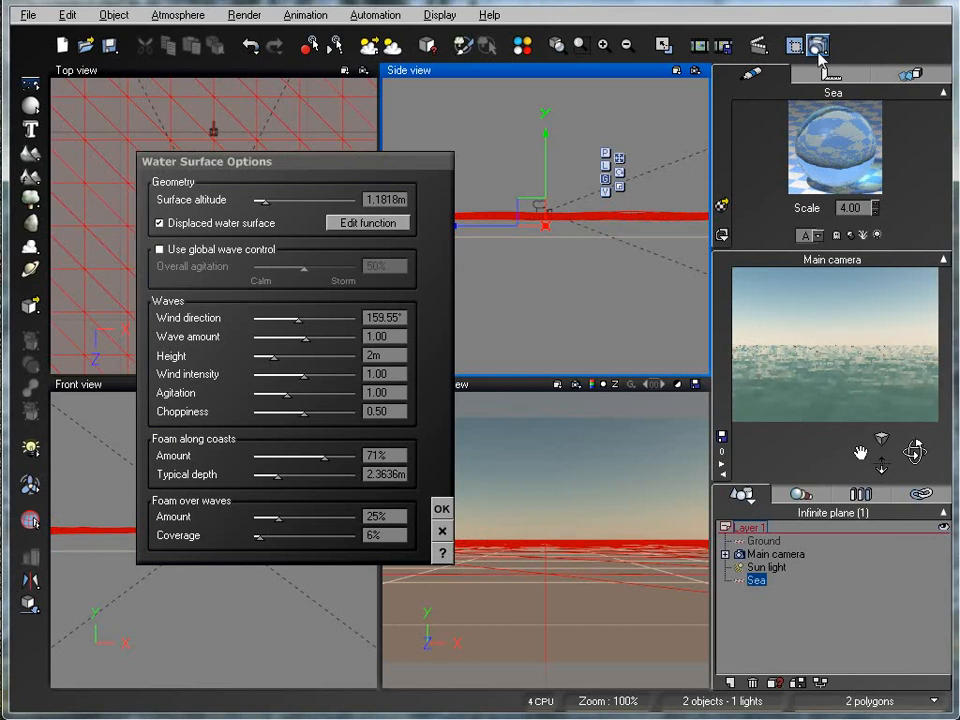
# - Set the Sea's wind direction to 169.36°, wave amount to 1.96 and wave height to 4.4545 m
pyautogui.moveTo(268, 328); pyautogui.dragTo(280, 328)
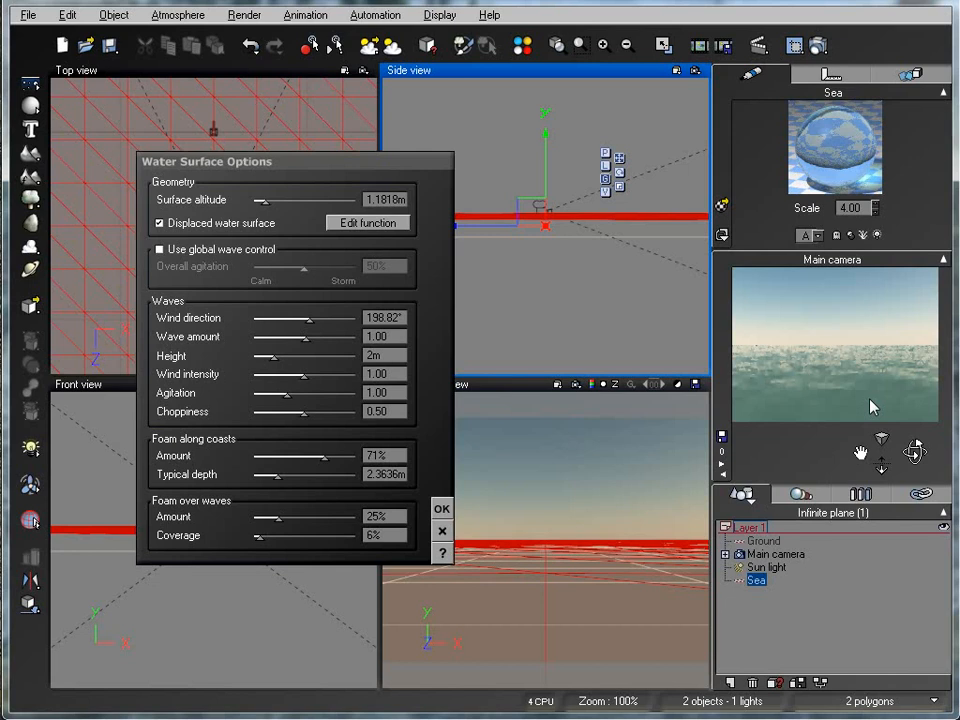
pyautogui.moveTo(308, 312); pyautogui.dragTo(318, 337)
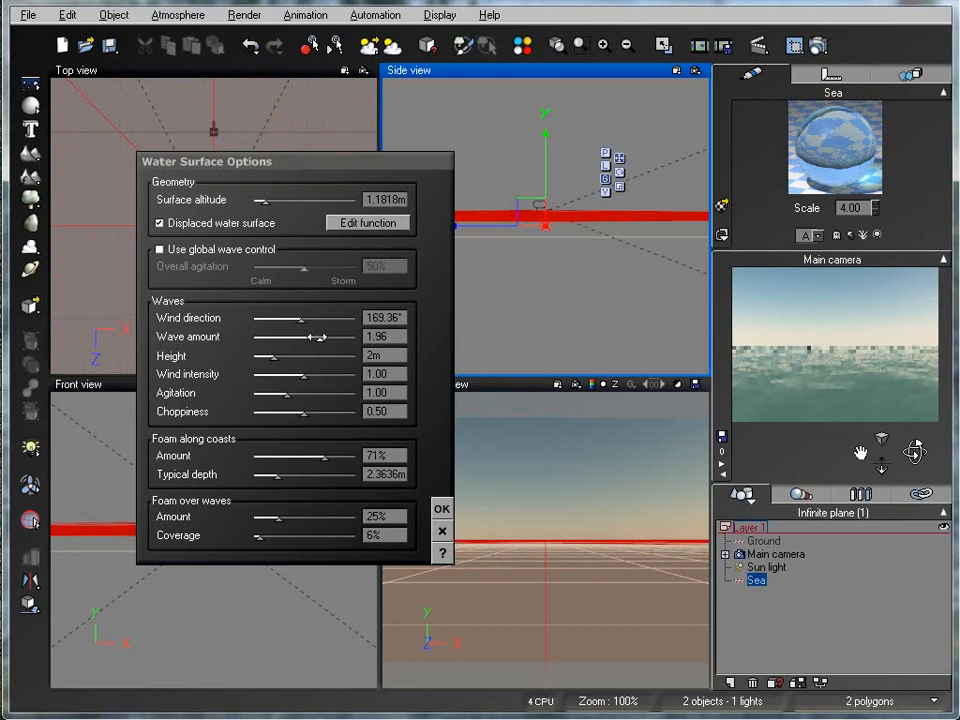
pyautogui.moveTo(275, 358); pyautogui.dragTo(298, 357)
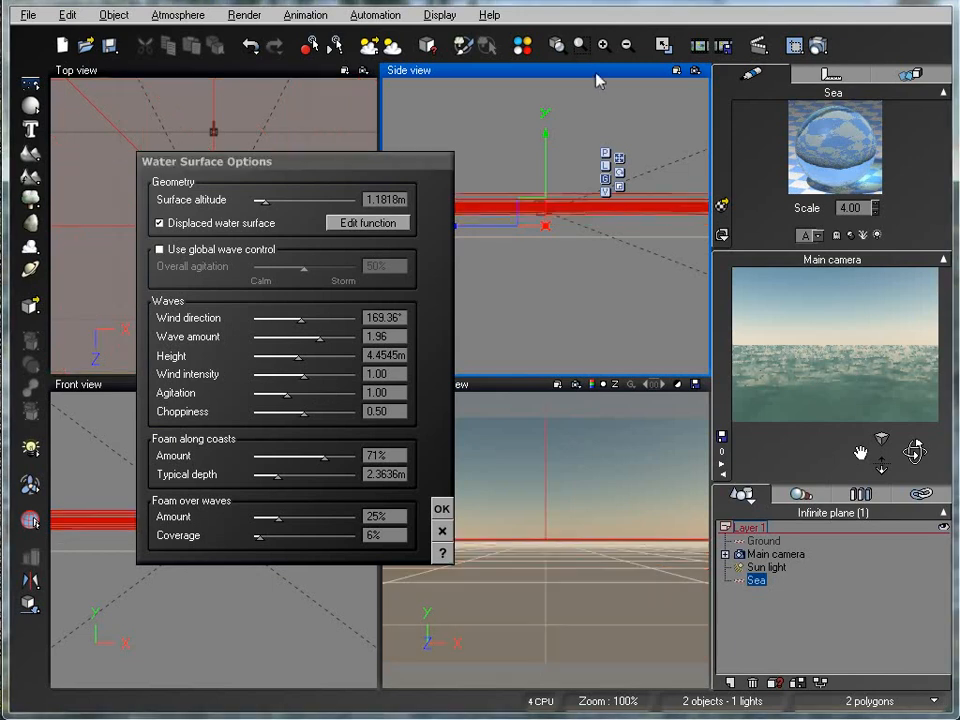
pyautogui.moveTo(368, 165); pyautogui.dragTo(331, 213)
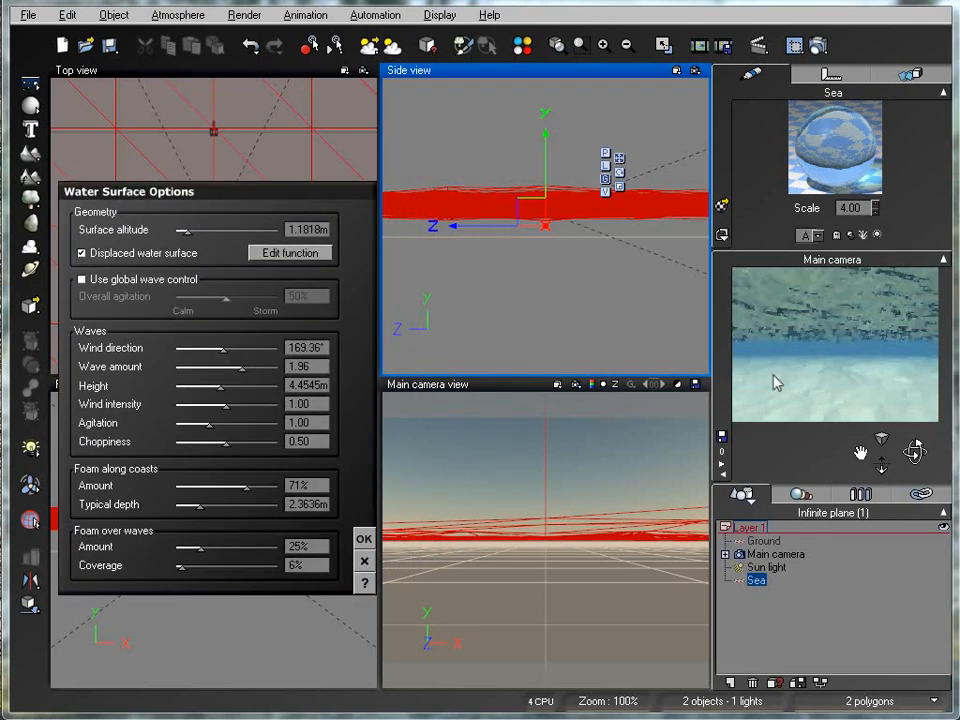
# - Raise the main camera above the waves to a height of about 2.5 m
pyautogui.doubleClick(776, 554)
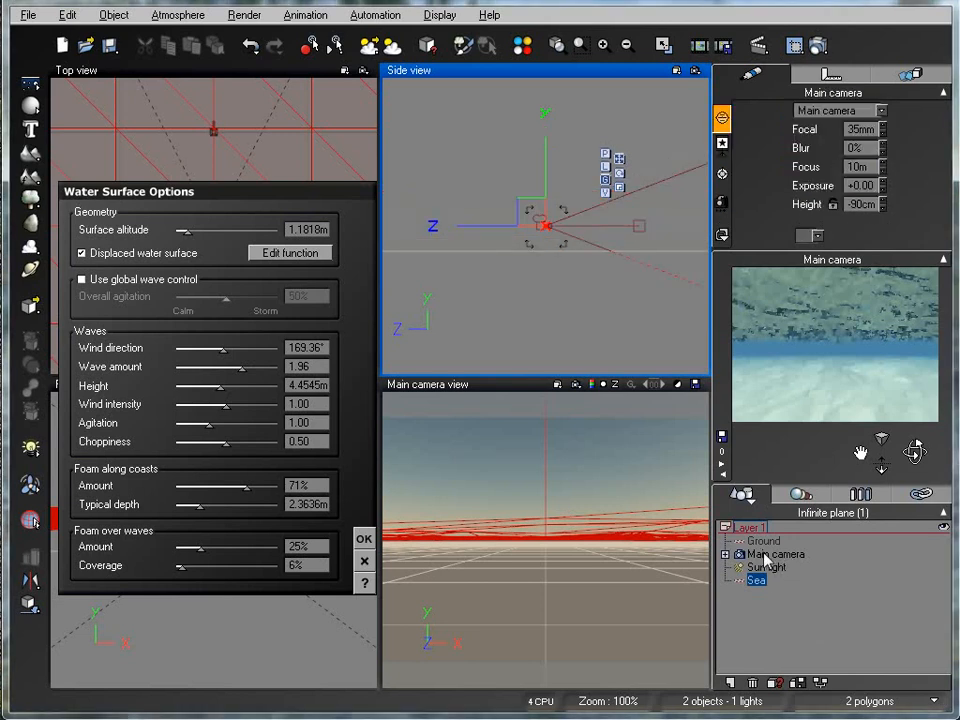
pyautogui.moveTo(547, 172); pyautogui.dragTo(541, 143)
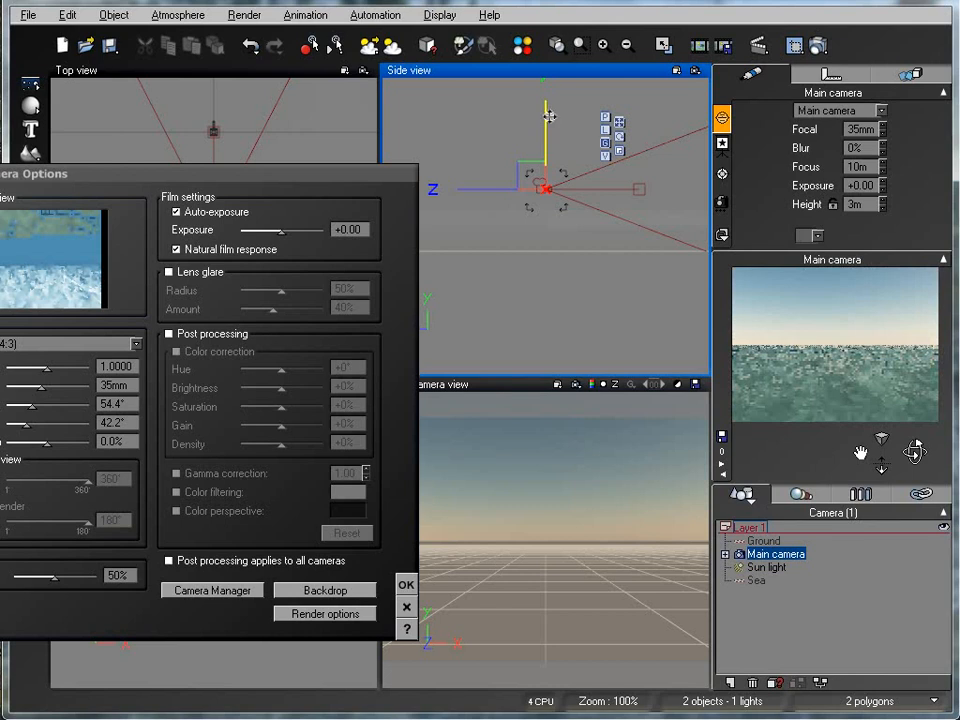
pyautogui.moveTo(547, 117); pyautogui.dragTo(551, 140)
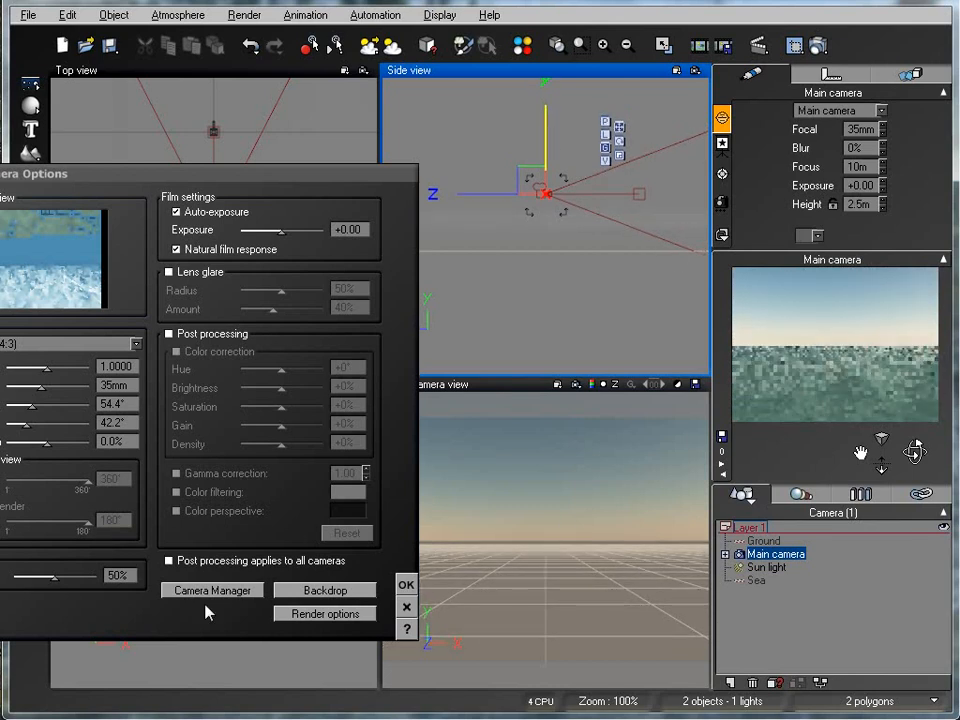
# - Set the Sea's wind intensity to 1.22, wind direction to 28.64°, wave amount to 0.72 and wave height to 2 m
pyautogui.doubleClick(755, 581)
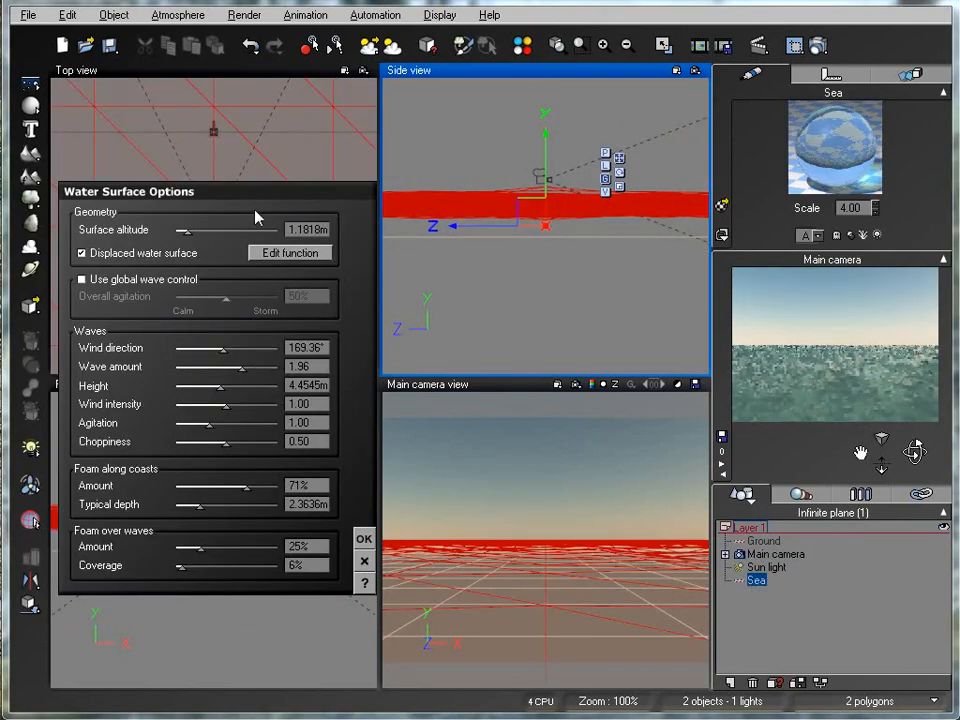
pyautogui.moveTo(260, 193); pyautogui.dragTo(323, 147)
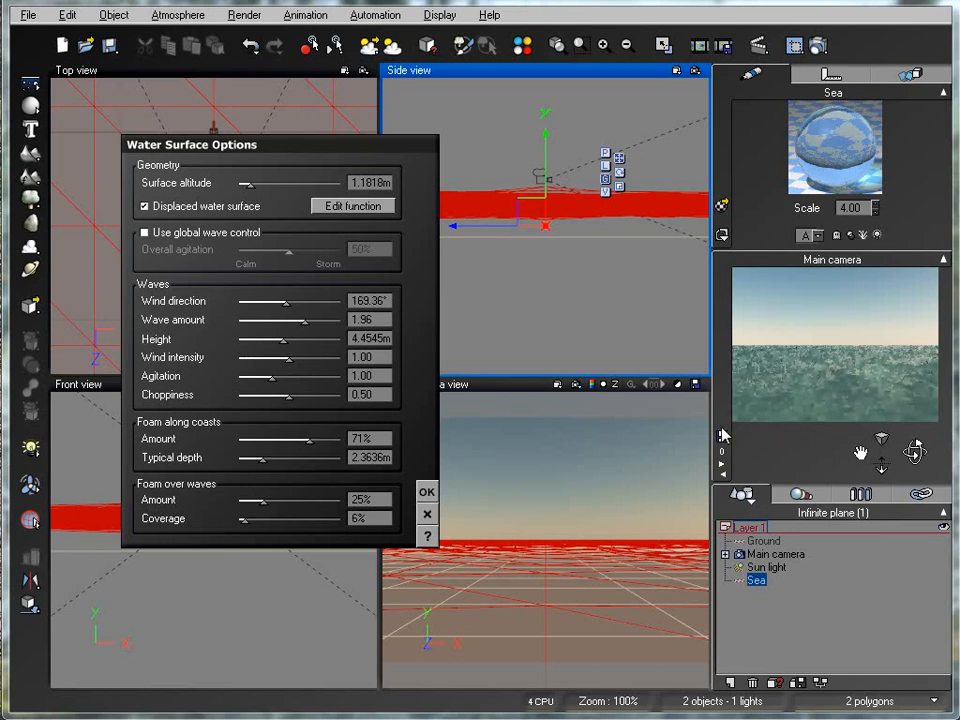
pyautogui.moveTo(278, 356); pyautogui.dragTo(296, 356)
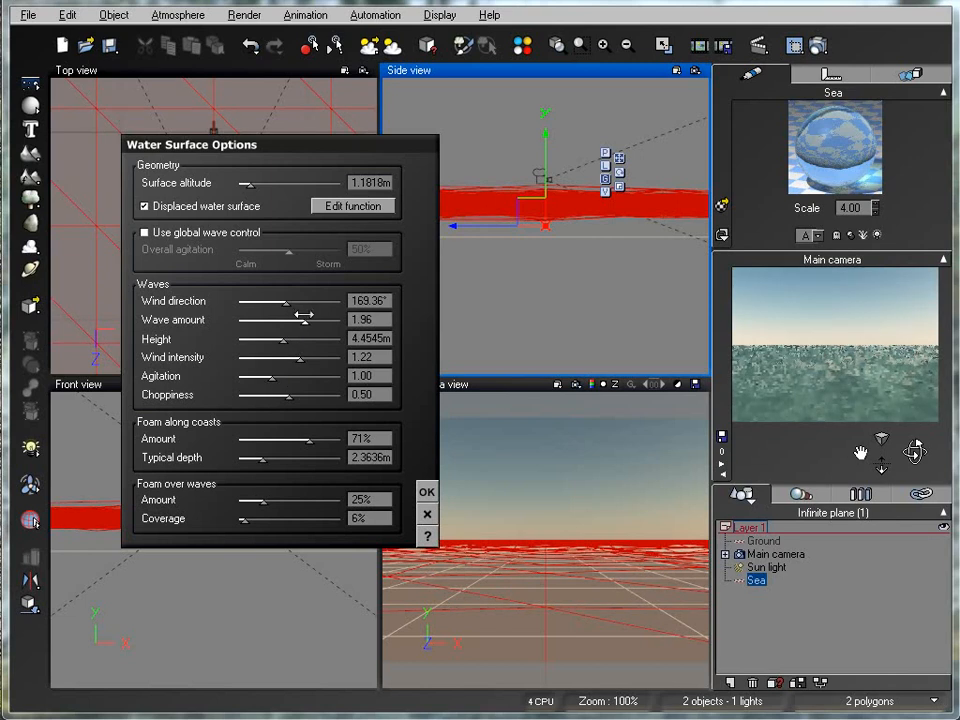
pyautogui.moveTo(289, 298); pyautogui.dragTo(256, 290)
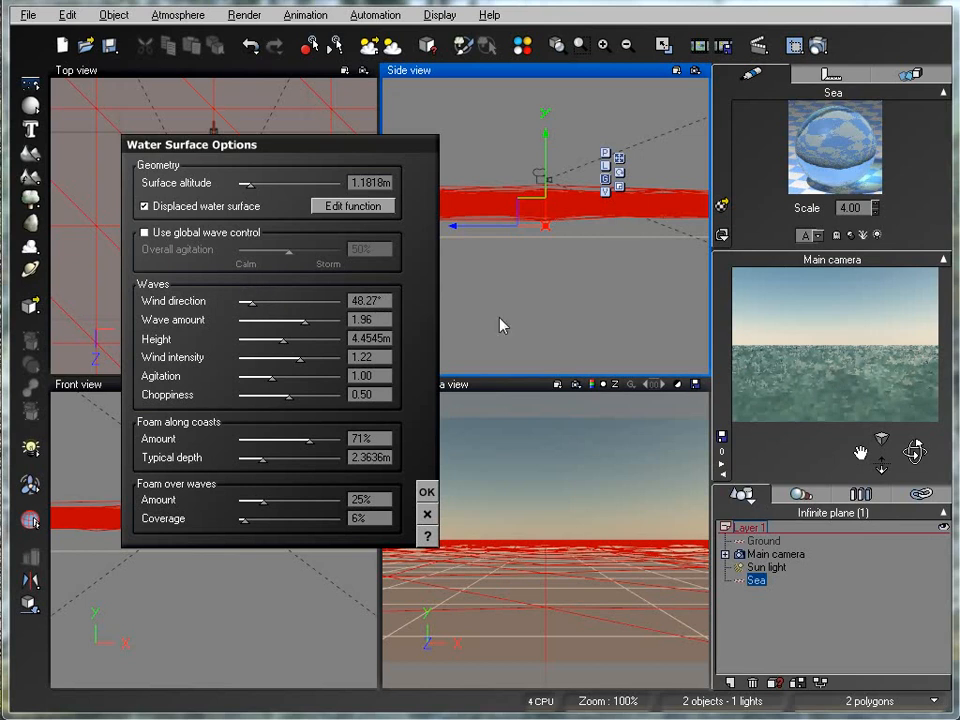
pyautogui.moveTo(247, 300); pyautogui.dragTo(241, 300)
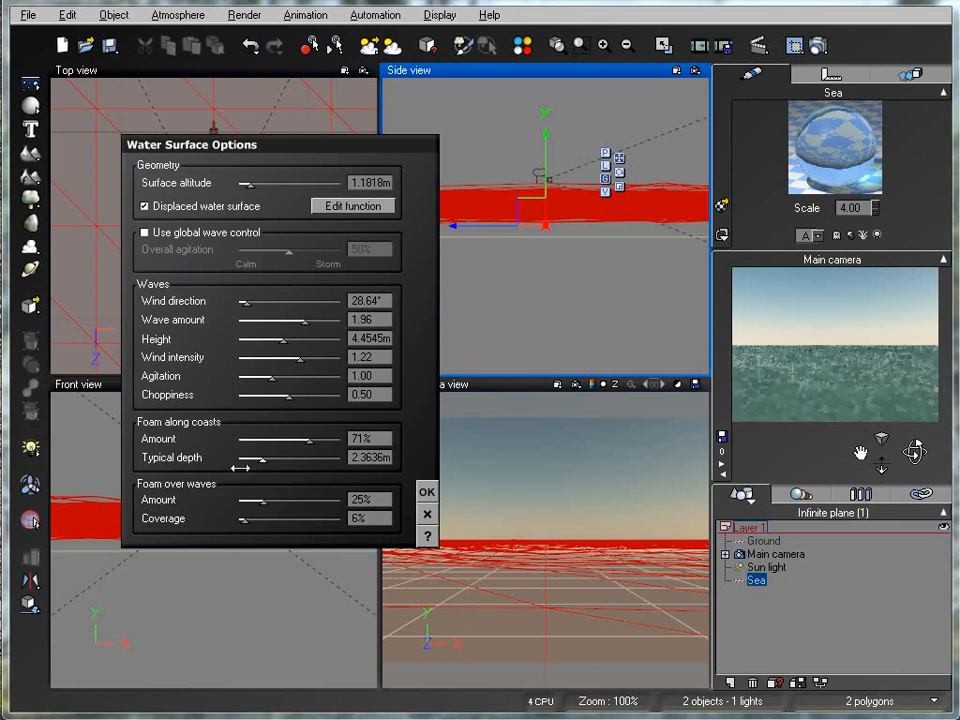
pyautogui.moveTo(299, 320); pyautogui.dragTo(258, 339)
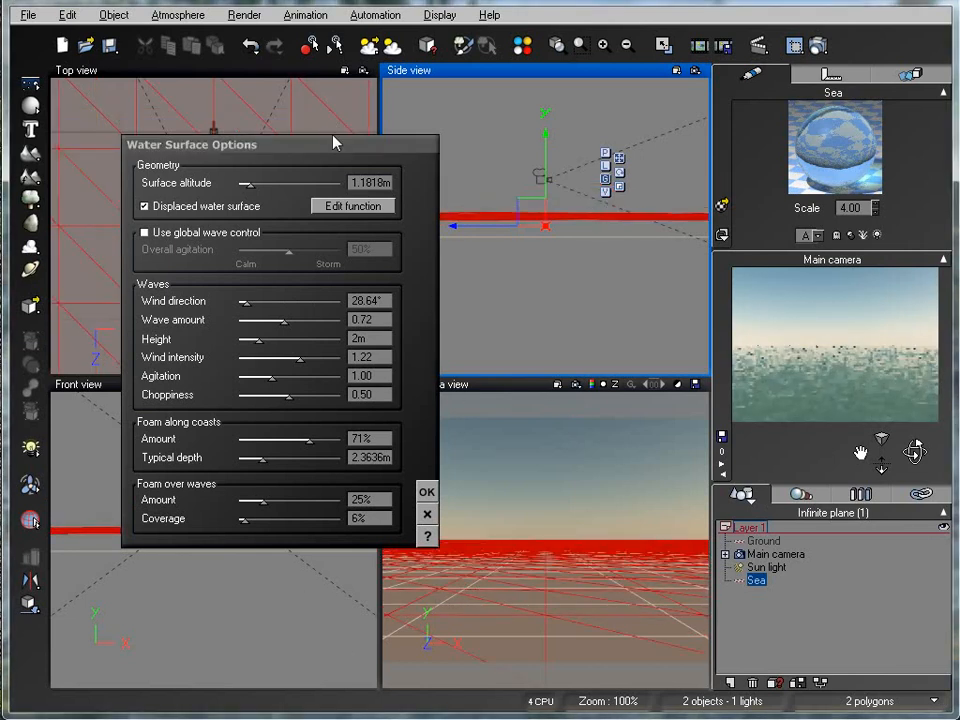
pyautogui.moveTo(383, 147); pyautogui.dragTo(528, 152)
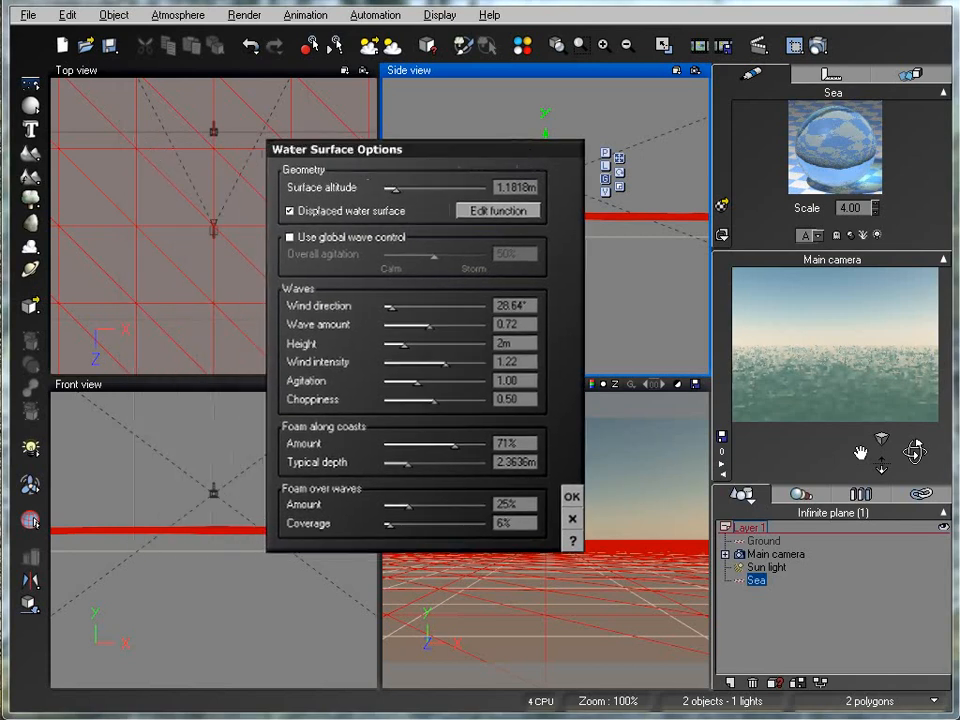
# - Add a default mountain terrain to the scene and compare its position with the Sea plane
pyautogui.click(31, 151)
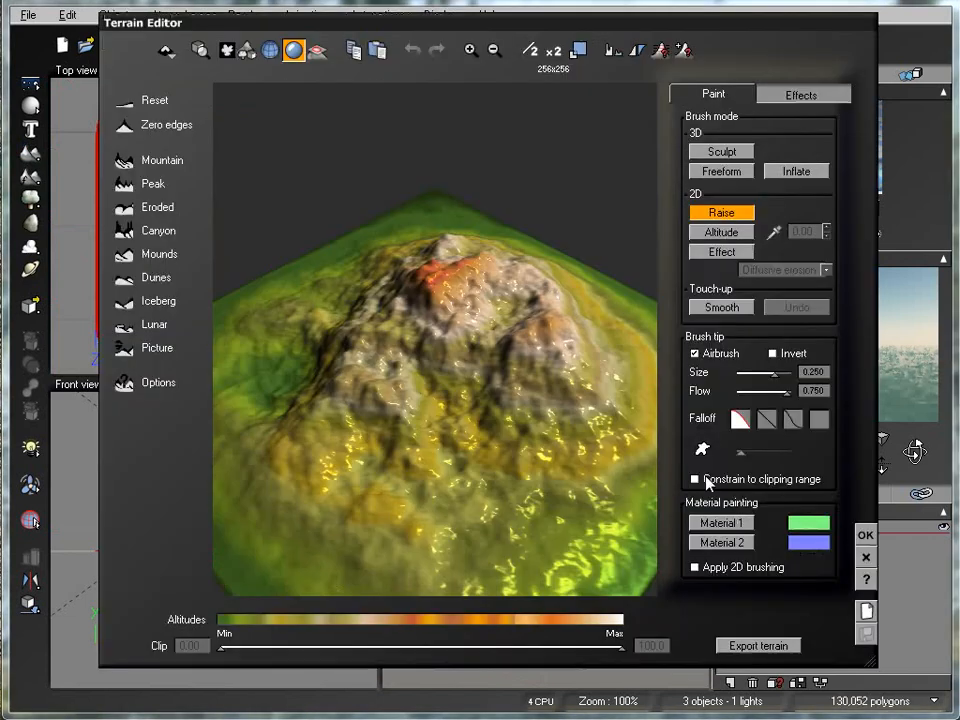
pyautogui.click(861, 535)
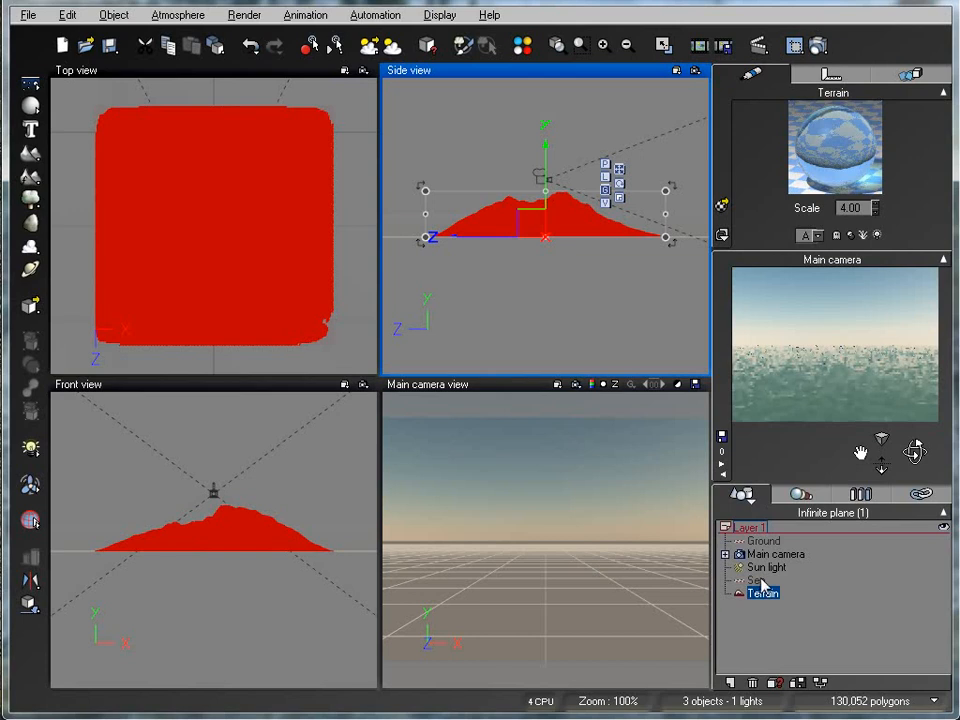
pyautogui.click(755, 580)
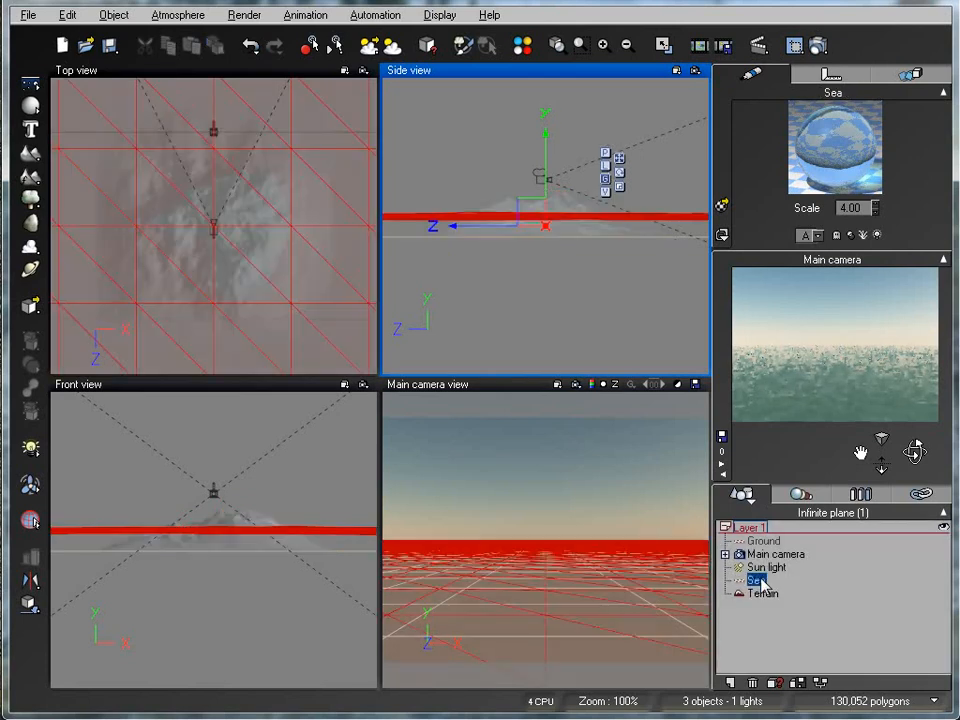
pyautogui.click(763, 593)
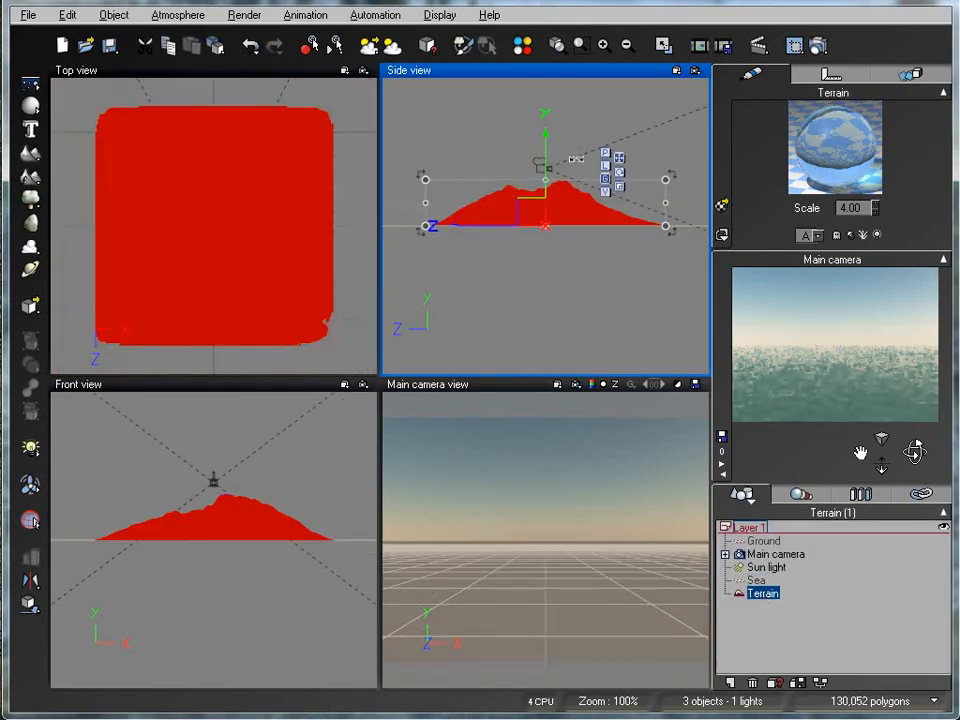
# - Move the main camera back from the terrain, raise it to about 5.39 m and tilt it down toward the island
pyautogui.click(775, 554)
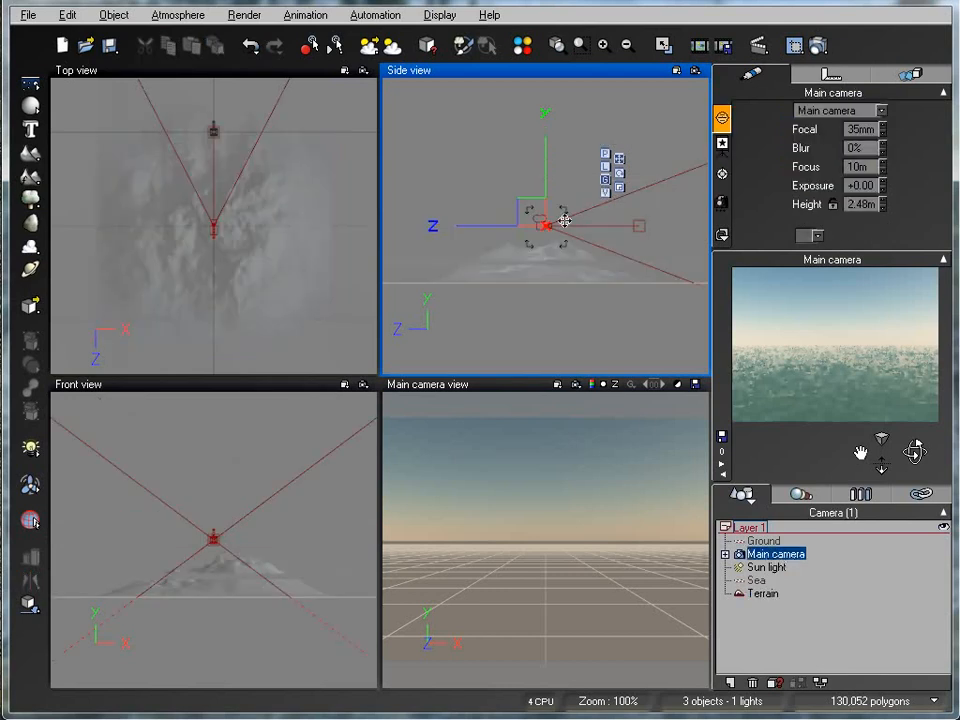
pyautogui.moveTo(532, 212); pyautogui.dragTo(294, 212)
pyautogui.moveTo(432, 314); pyautogui.dragTo(566, 334, button='right')
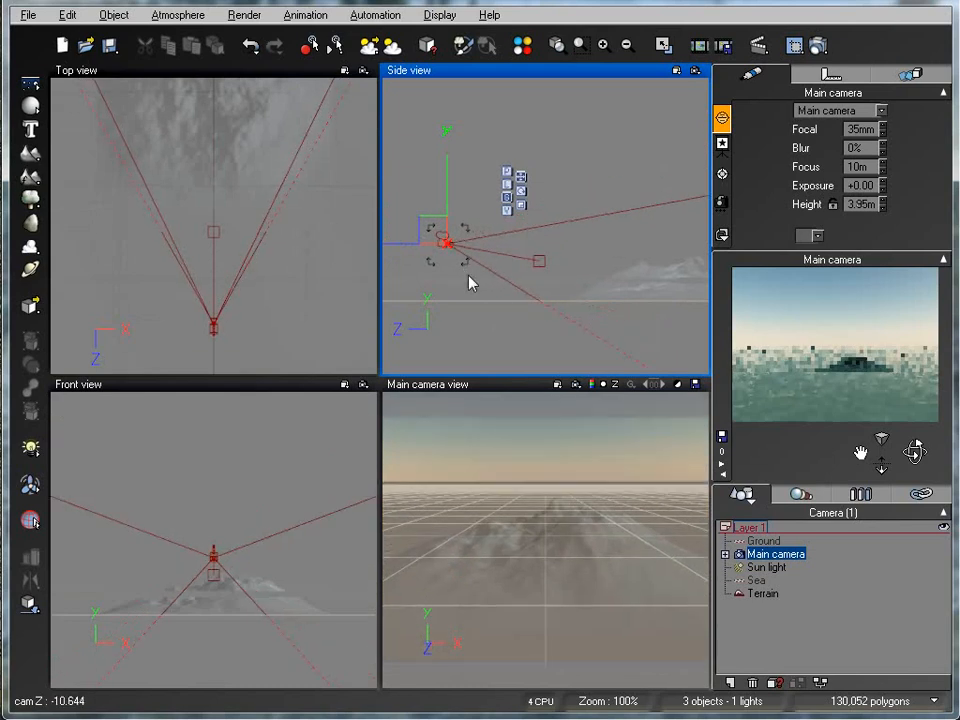
pyautogui.moveTo(437, 236); pyautogui.dragTo(468, 232)
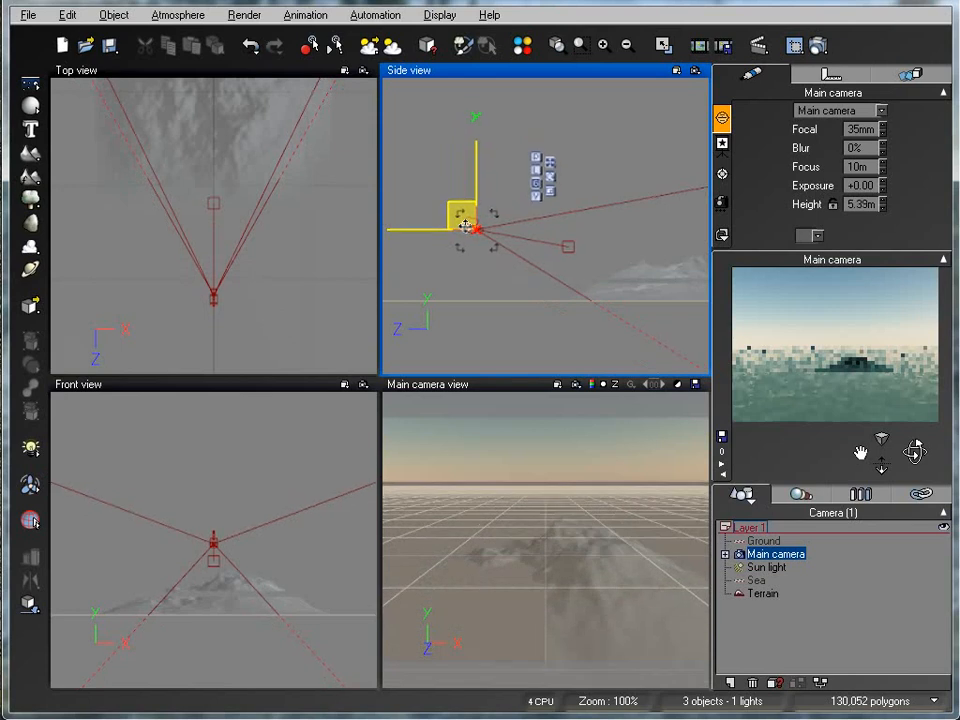
pyautogui.moveTo(526, 358); pyautogui.dragTo(480, 328, button='right')
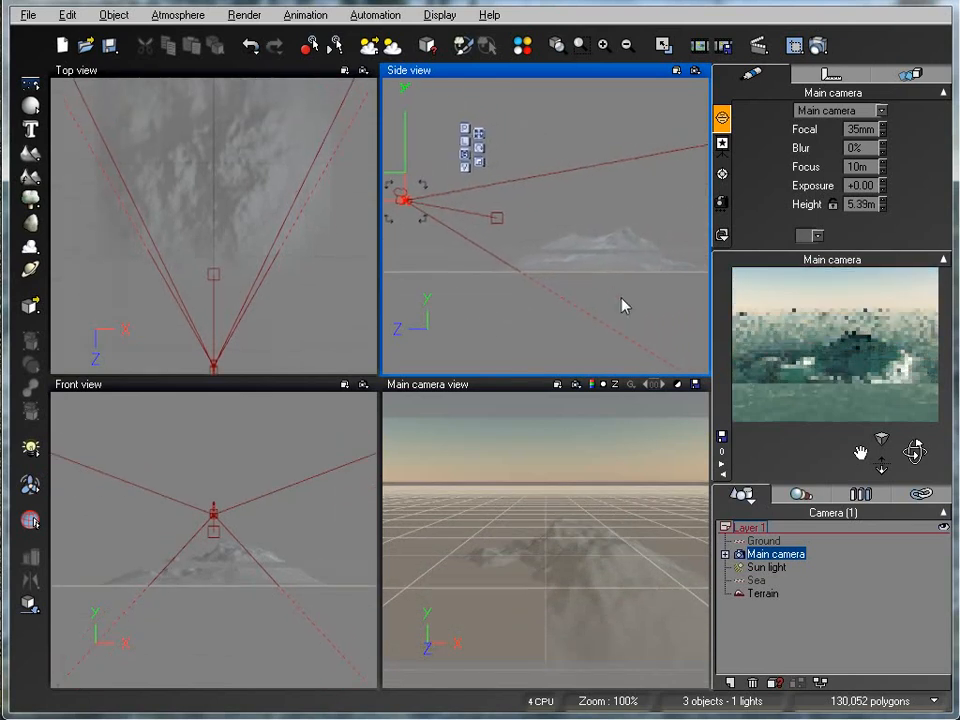
# - Load the Grass and rock material from the Landscapes collection onto the terrain
pyautogui.click(765, 594)
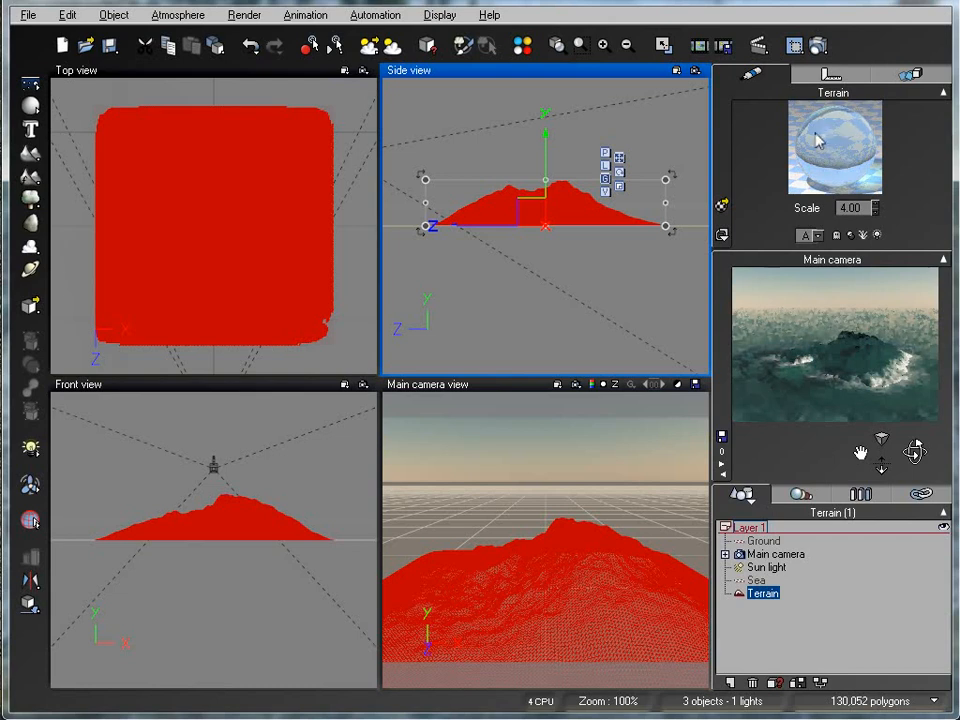
pyautogui.rightClick(819, 146)
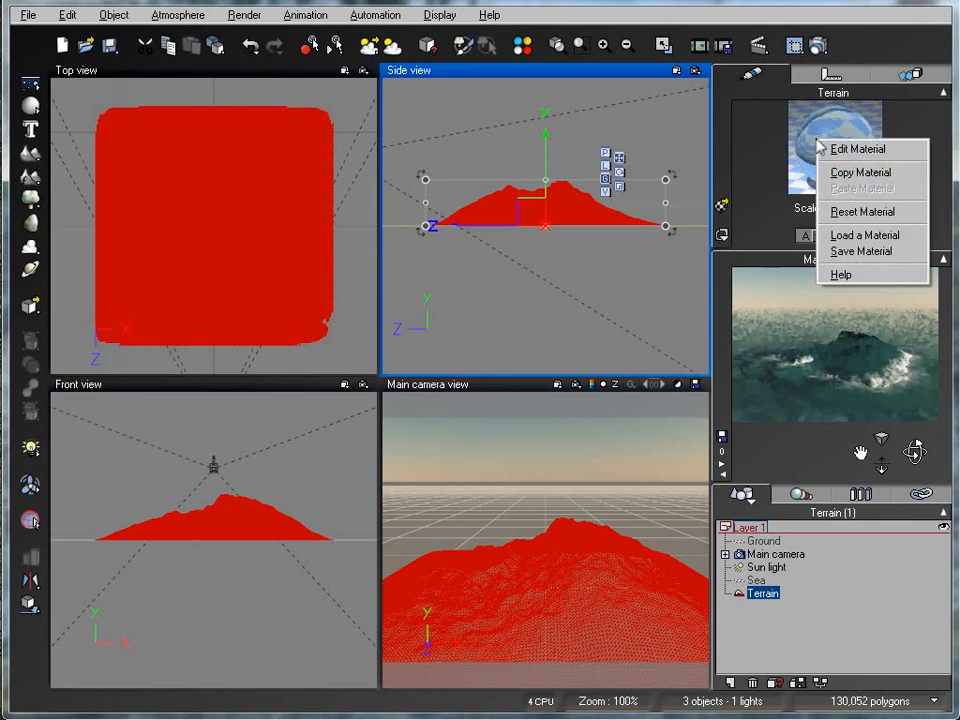
pyautogui.click(860, 236)
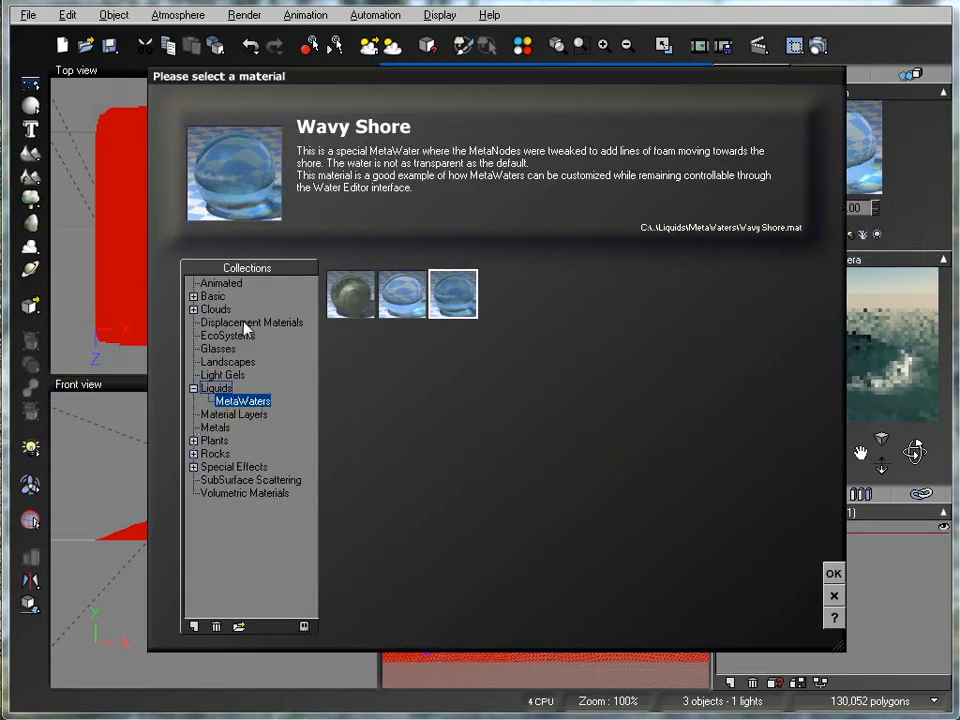
pyautogui.click(241, 363)
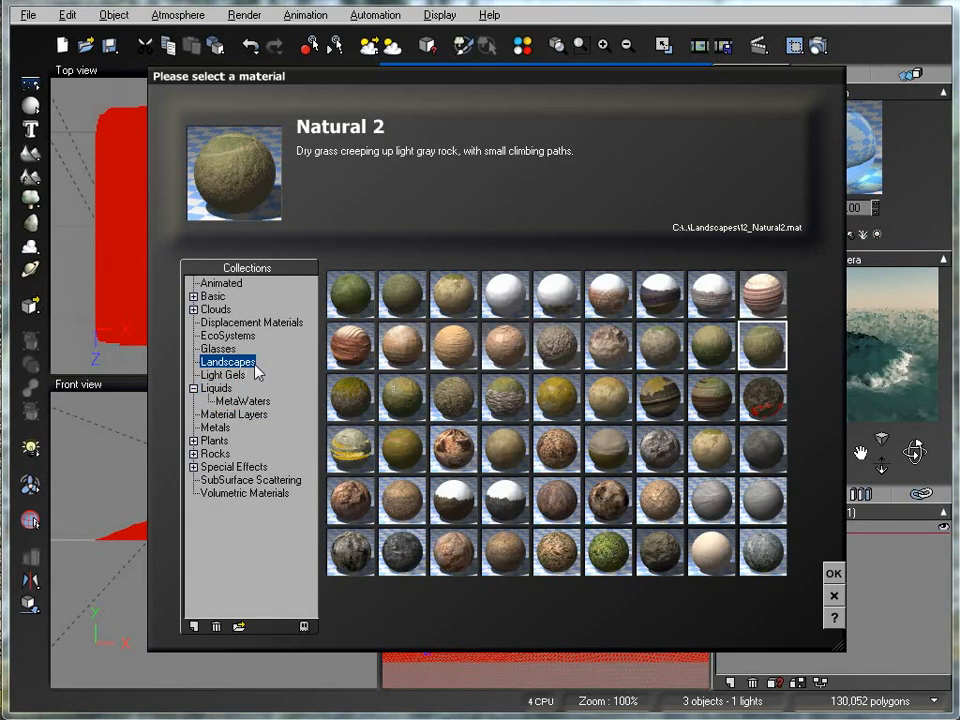
pyautogui.click(660, 345)
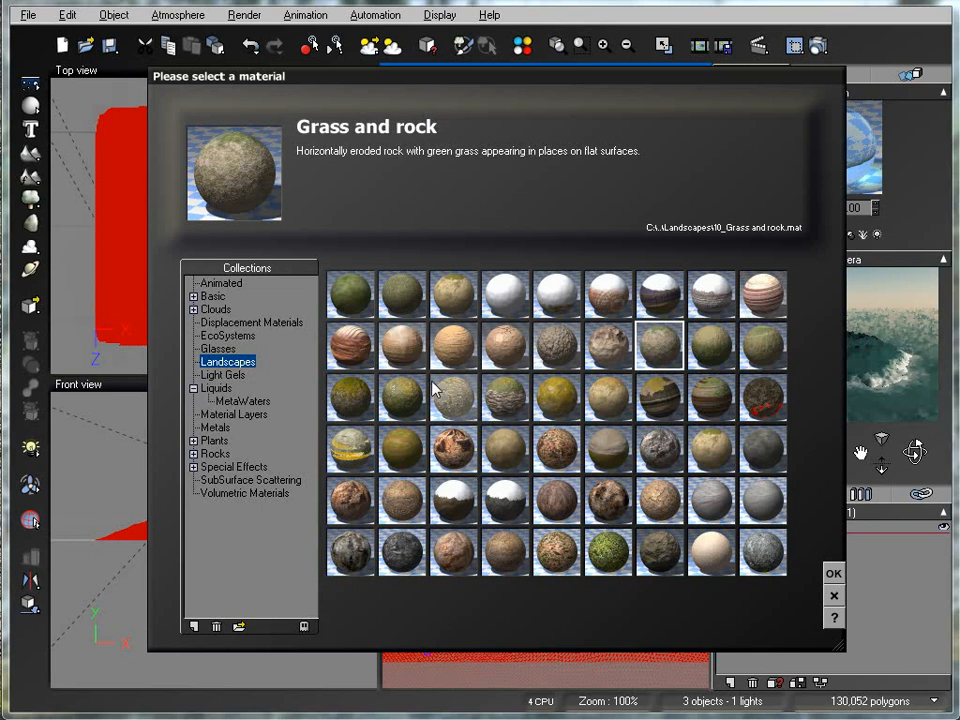
pyautogui.click(838, 573)
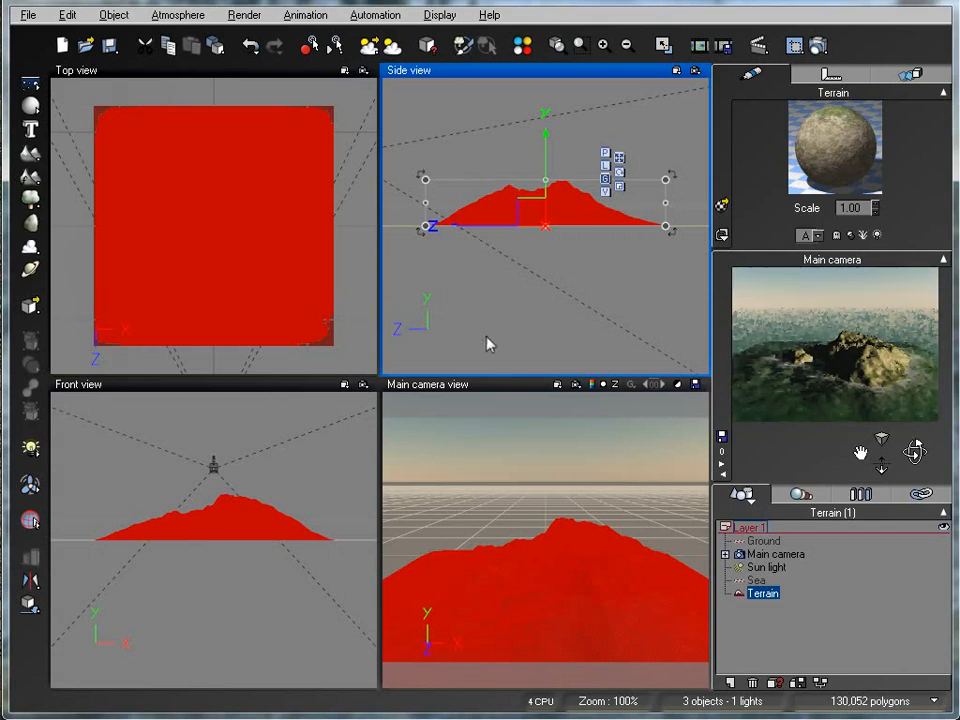
# - Render the scene to check the island and the foam along its coast, and close the render
pyautogui.click(817, 45)
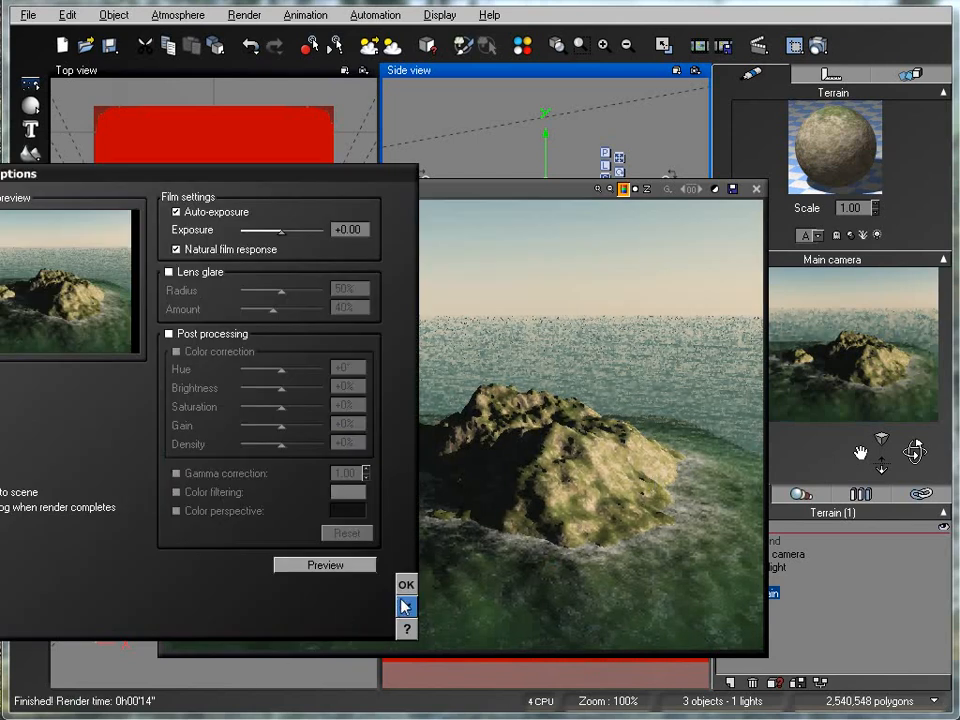
pyautogui.click(406, 587)
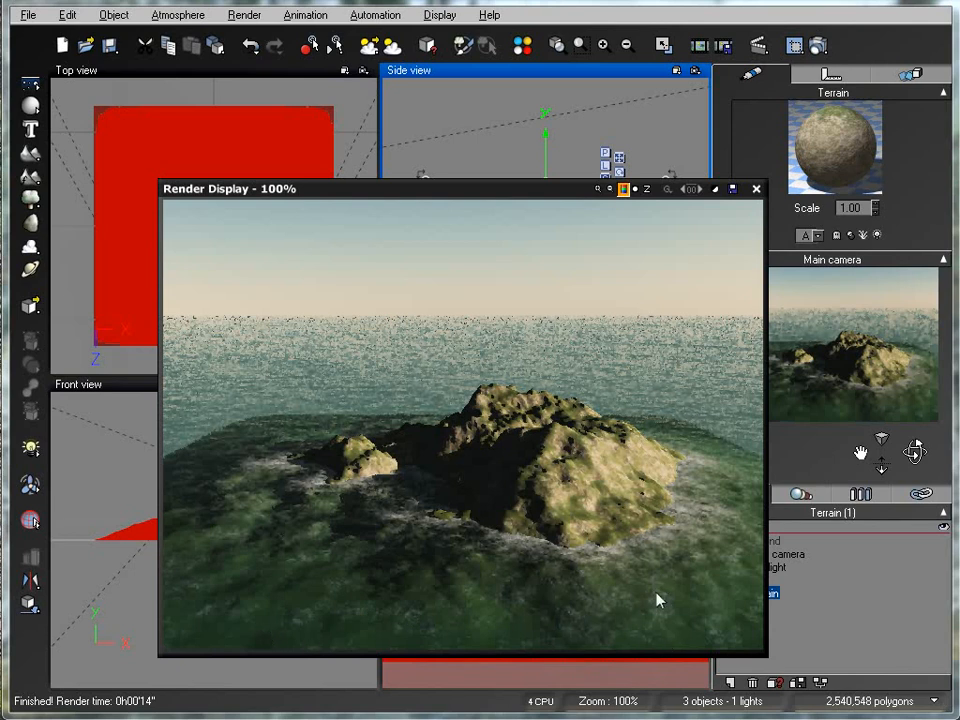
pyautogui.click(757, 190)
# - Open the Sea's water surface options and bring up the MetaWaters collection under Liquids for loading a Sea material
pyautogui.doubleClick(756, 580)
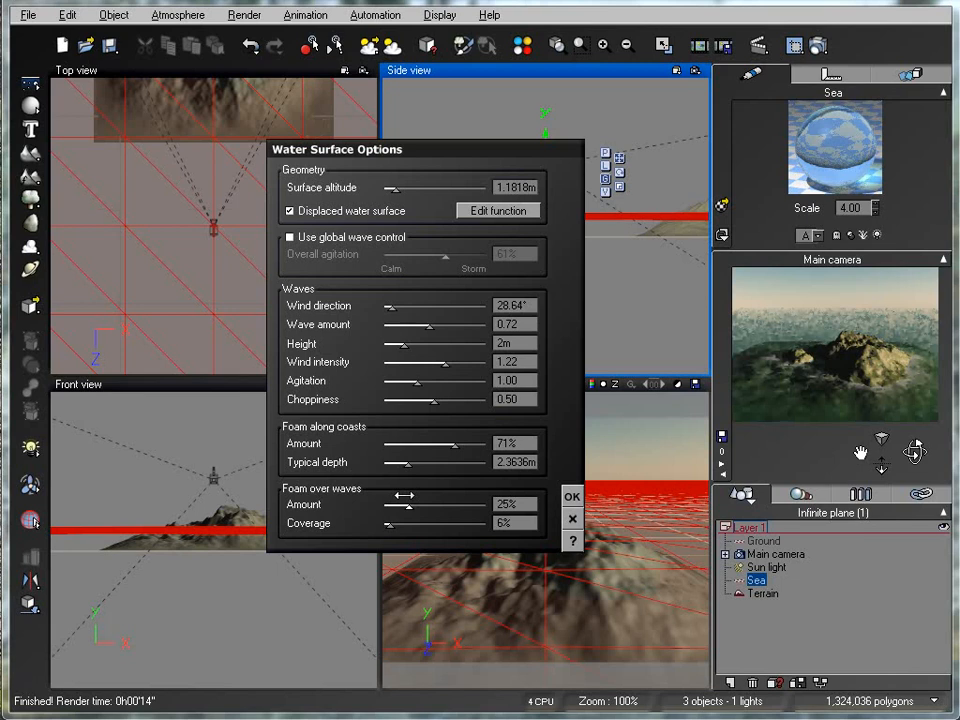
pyautogui.rightClick(805, 128)
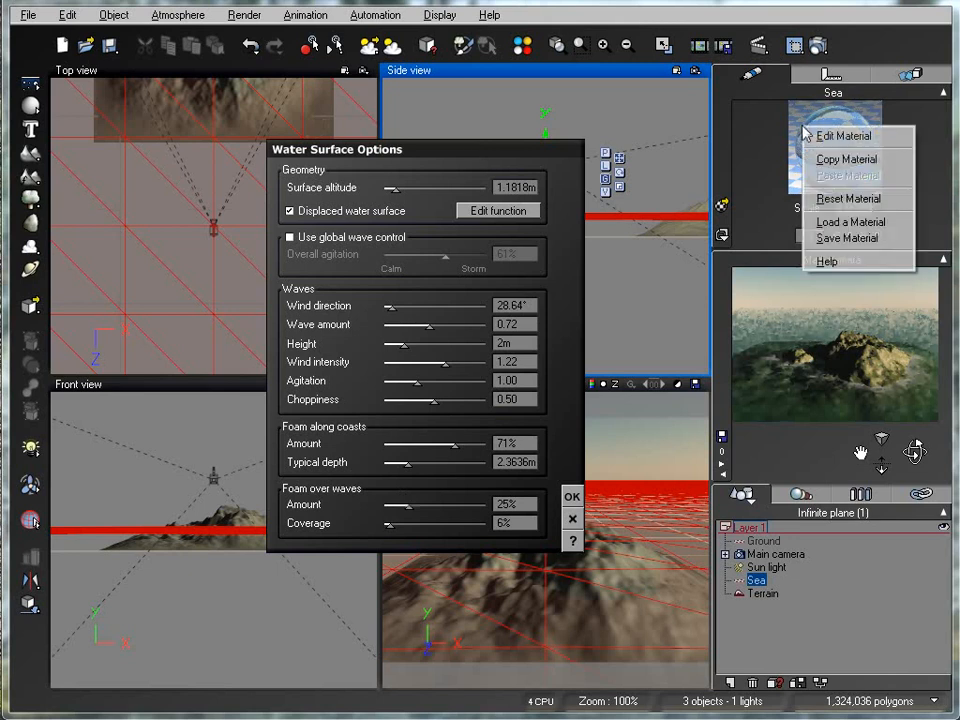
pyautogui.click(852, 224)
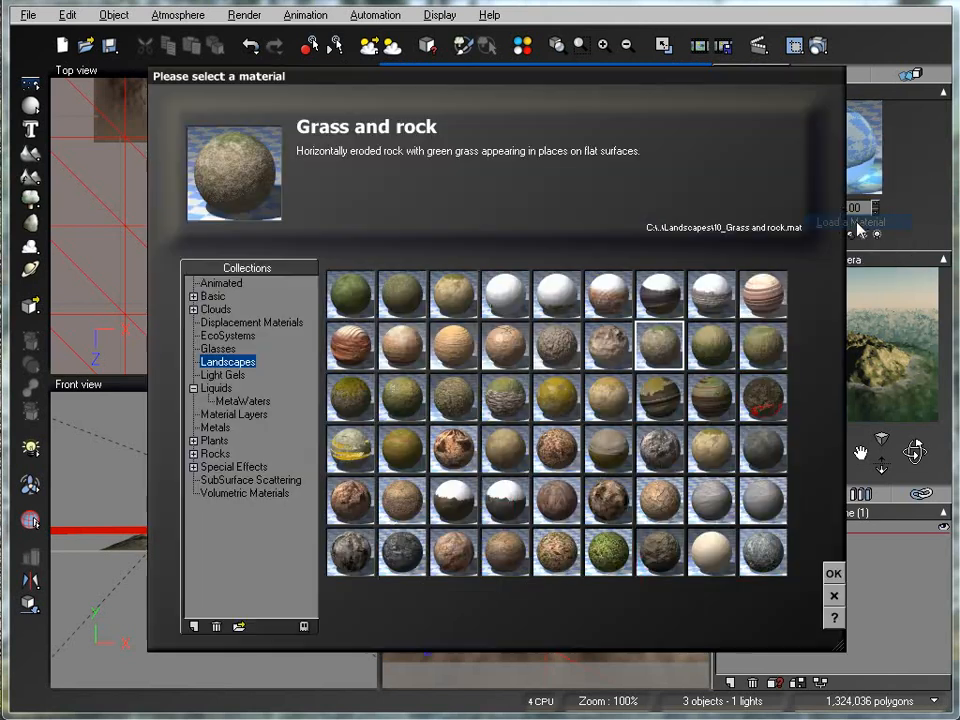
pyautogui.click(216, 388)
pyautogui.click(242, 401)
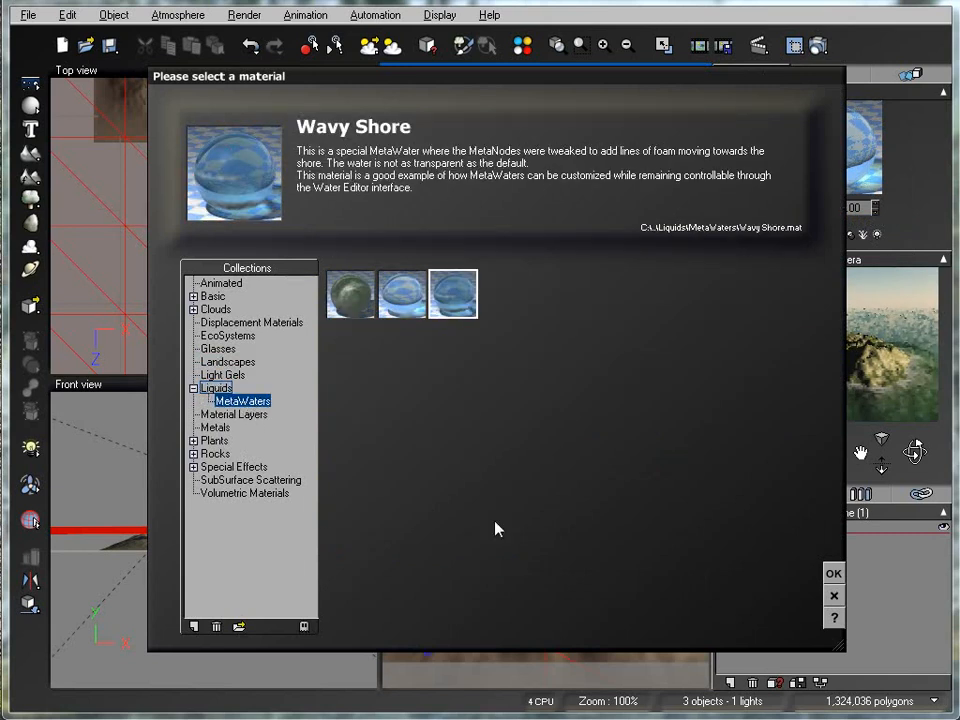
pyautogui.moveTo(651, 87); pyautogui.dragTo(957, 195)
pyautogui.moveTo(828, 201); pyautogui.dragTo(602, 59)
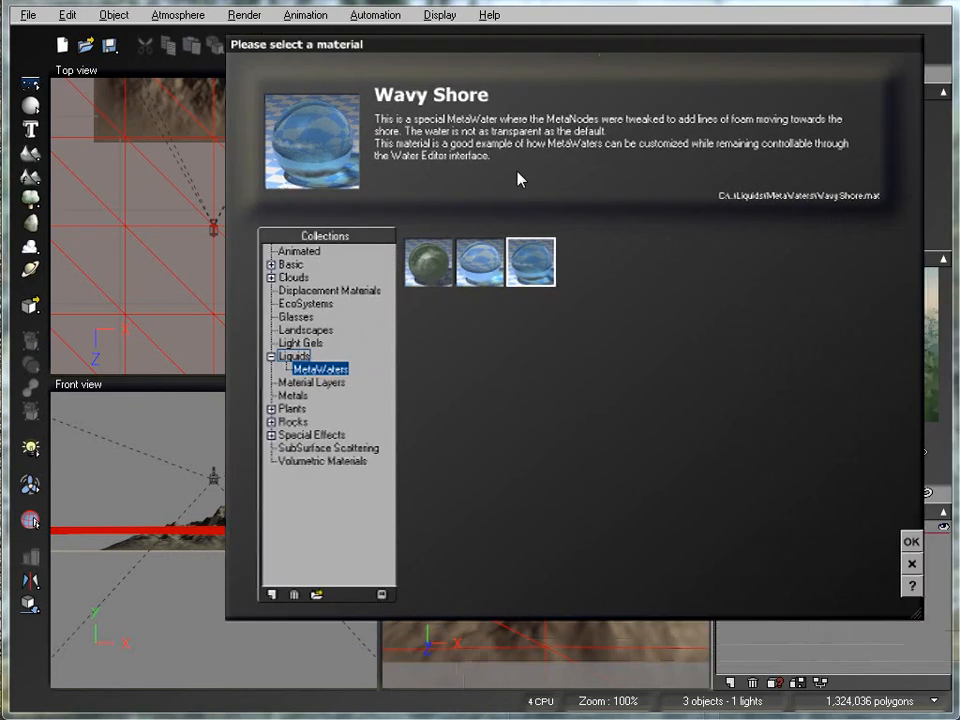
# - Compare the three MetaWaters materials and load Channel Water onto the Sea
pyautogui.click(486, 283)
pyautogui.click(423, 273)
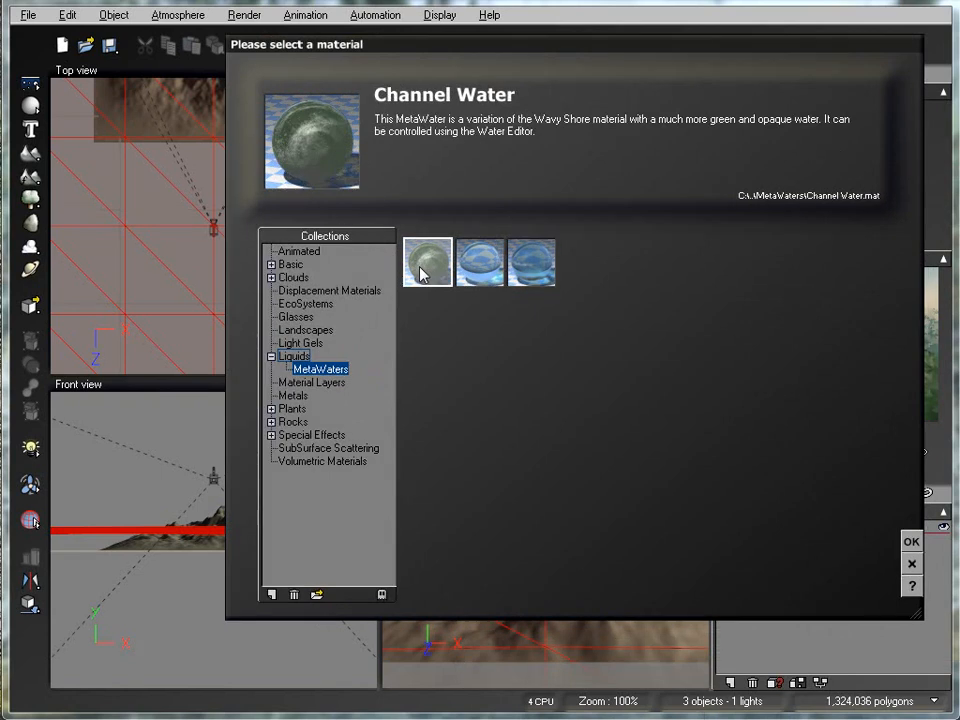
pyautogui.click(483, 270)
pyautogui.click(530, 262)
pyautogui.click(484, 276)
pyautogui.click(430, 268)
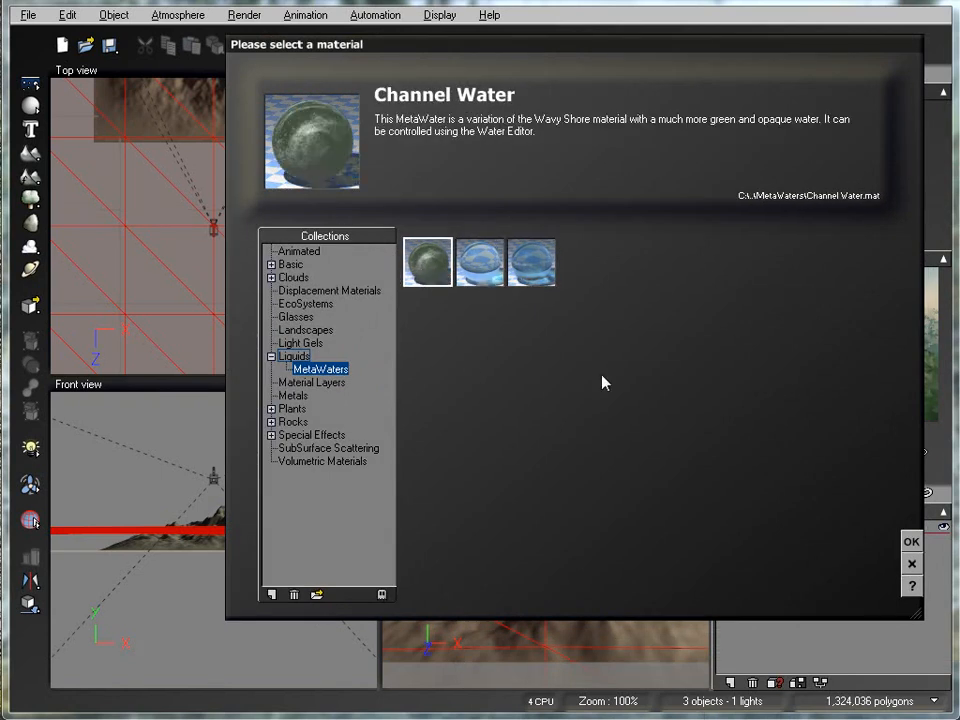
pyautogui.moveTo(617, 38); pyautogui.dragTo(578, 115)
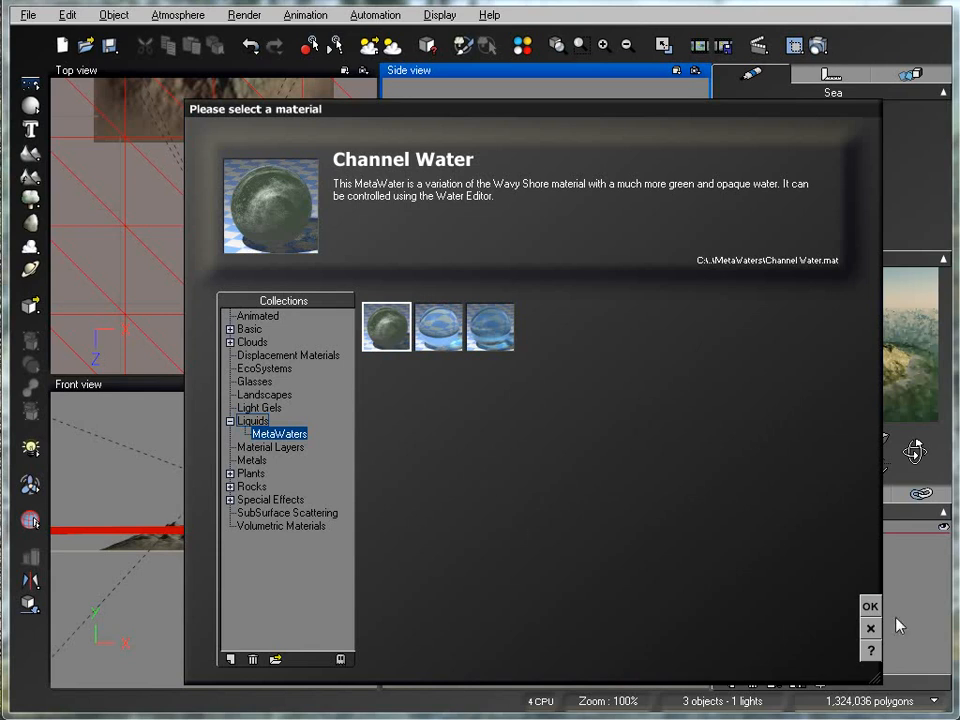
pyautogui.click(871, 608)
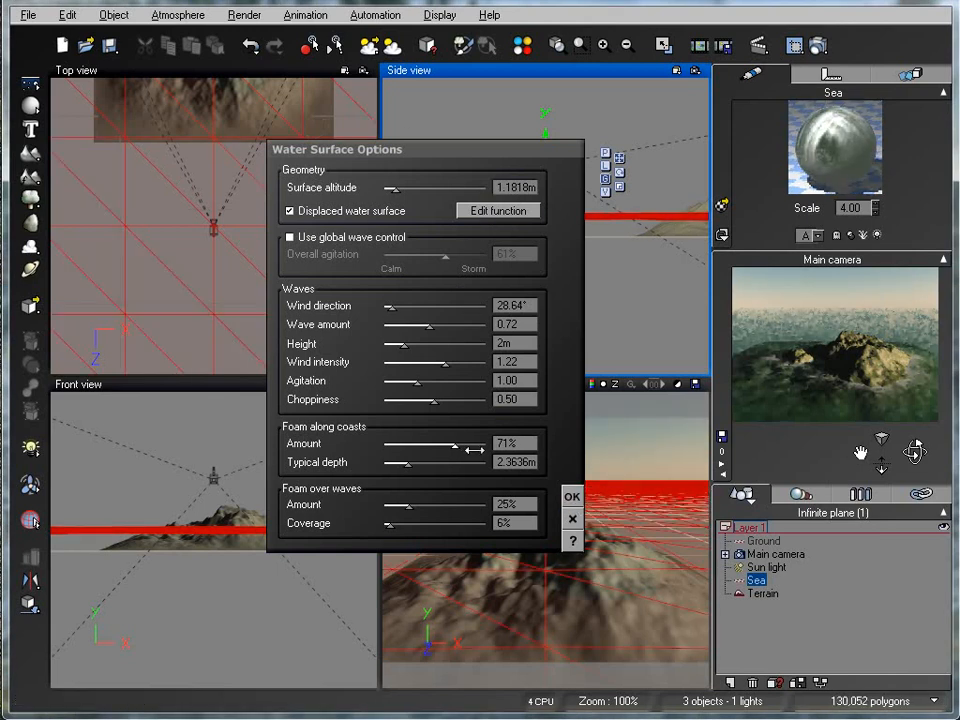
# - Set the Sea's foam along coasts amount to 49% and render the scene to check the shoreline foam
pyautogui.moveTo(506, 158); pyautogui.dragTo(469, 170)
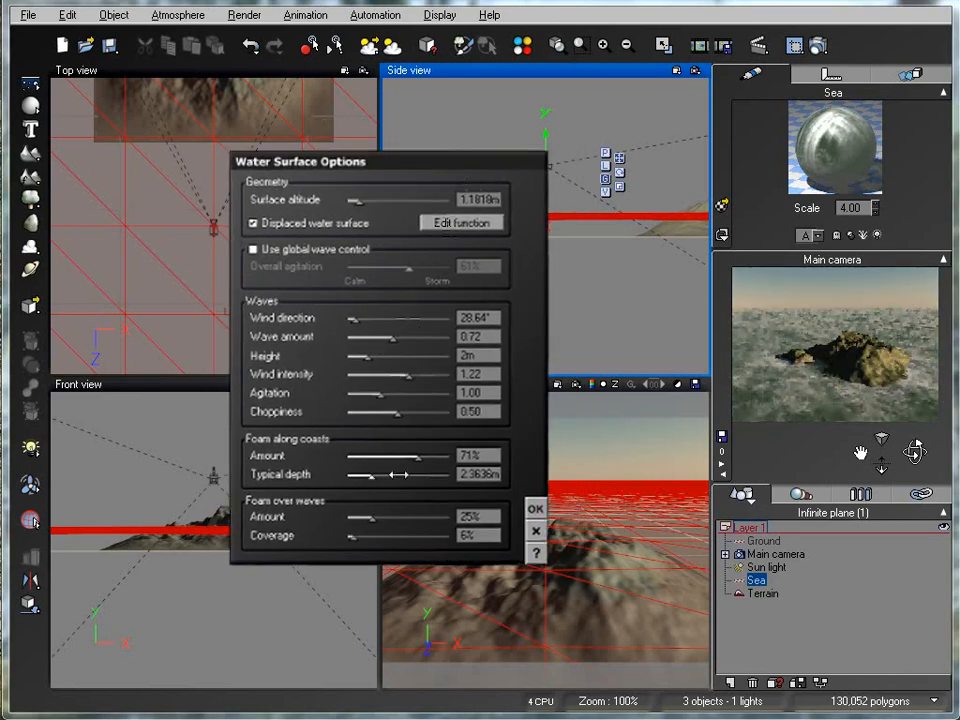
pyautogui.moveTo(420, 455); pyautogui.dragTo(377, 455)
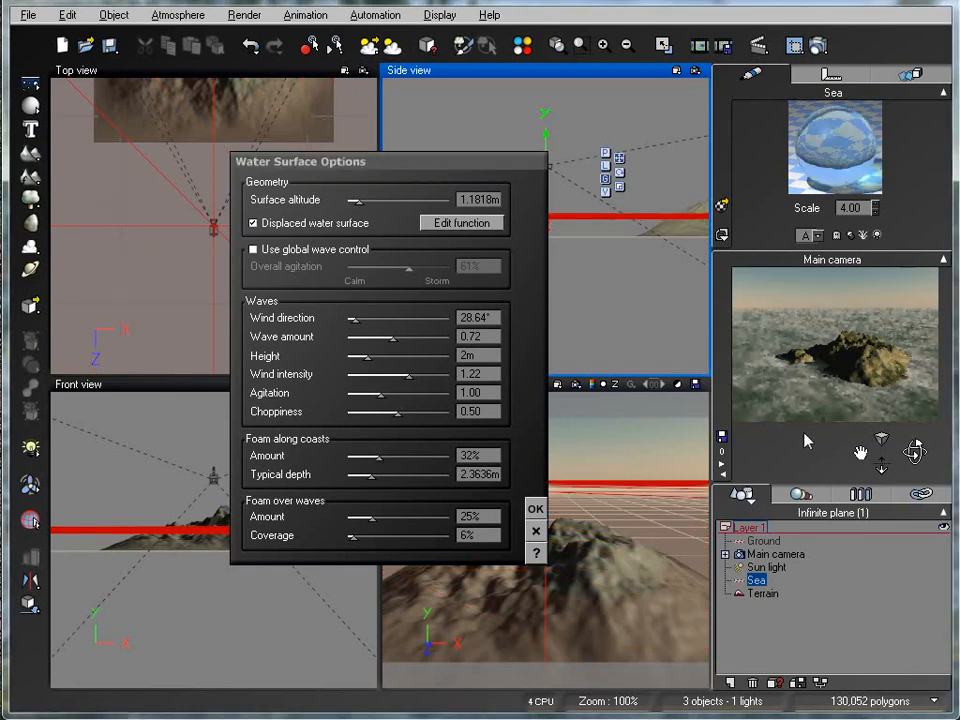
pyautogui.moveTo(378, 456); pyautogui.dragTo(397, 456)
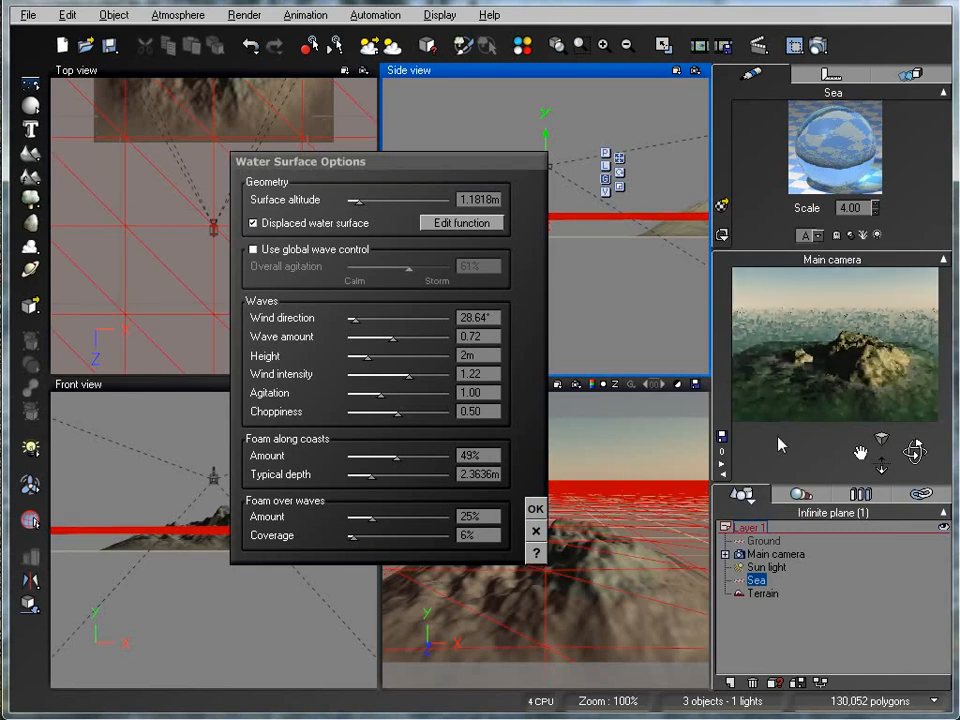
pyautogui.click(818, 46)
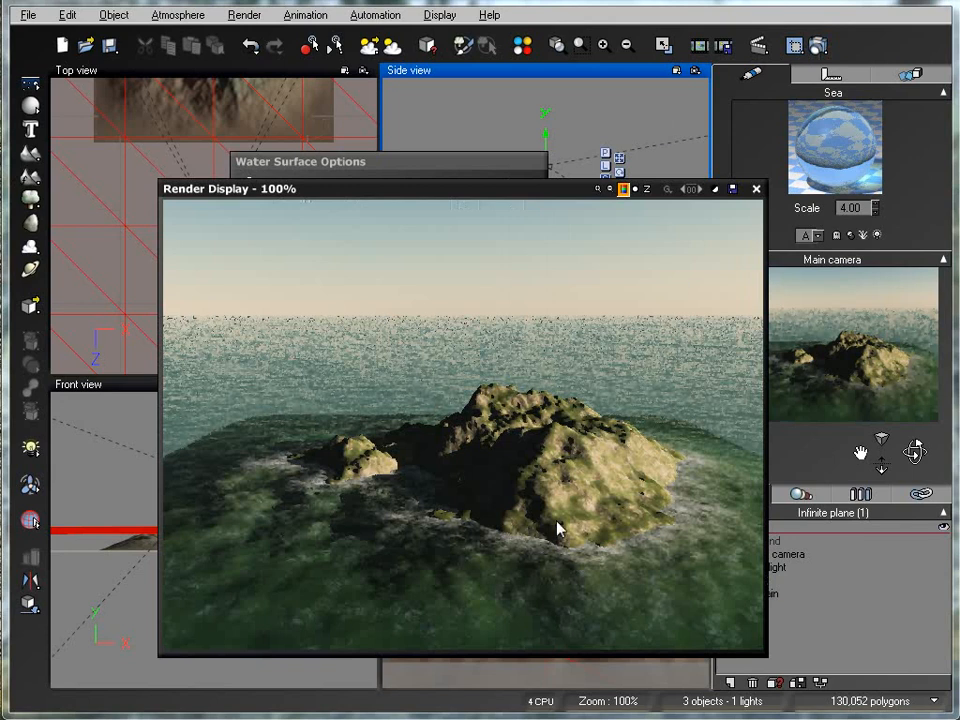